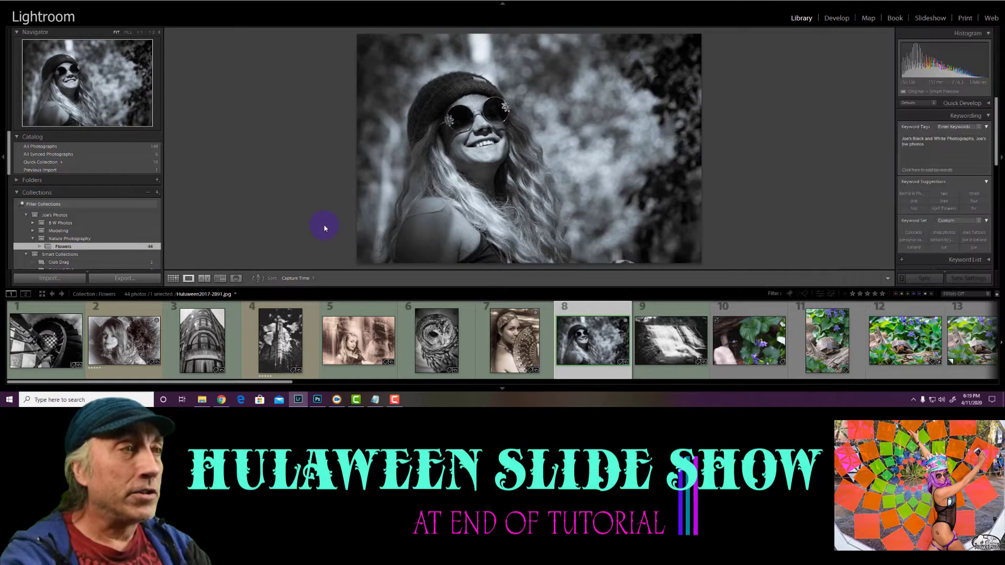
# Switch the Flowers collection back and forth between grid view and loupe view, ending on the single photo
pyautogui.press('g')
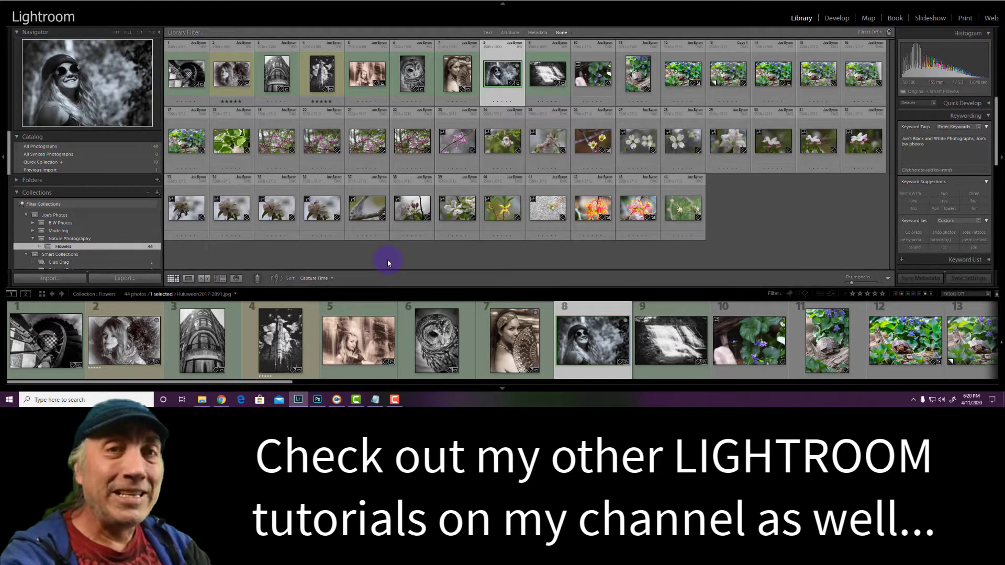
pyautogui.press('e')
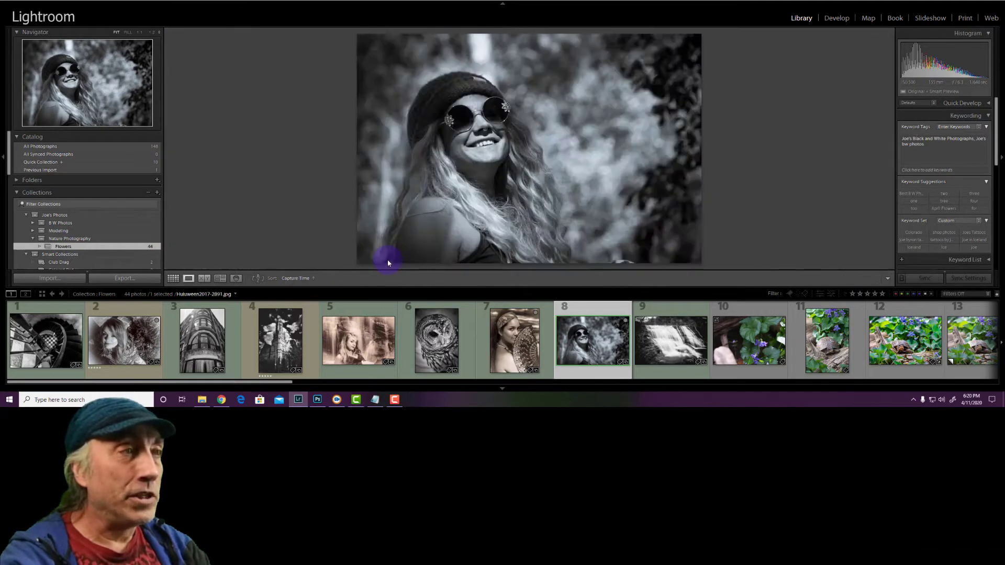
pyautogui.press('g')
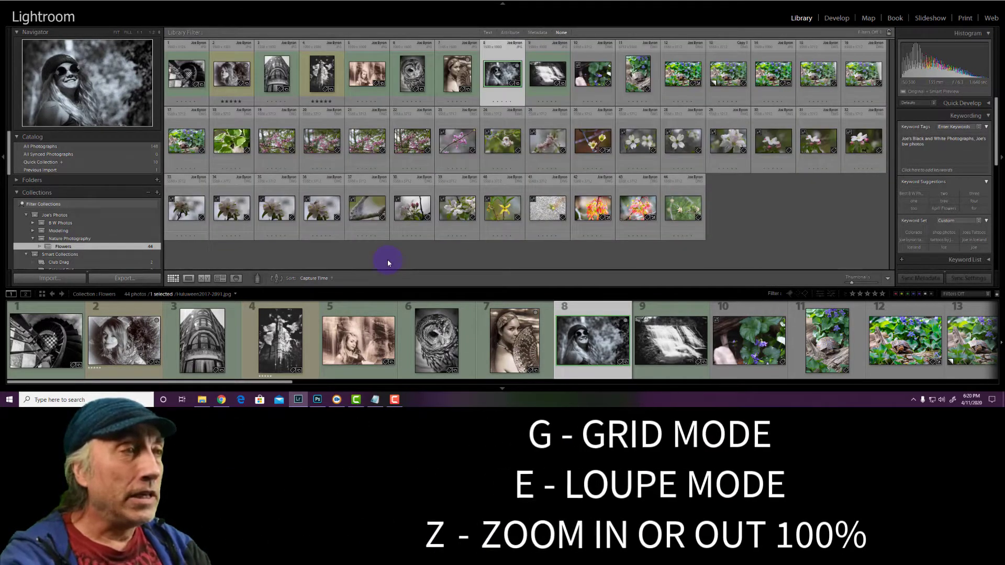
pyautogui.press('e')
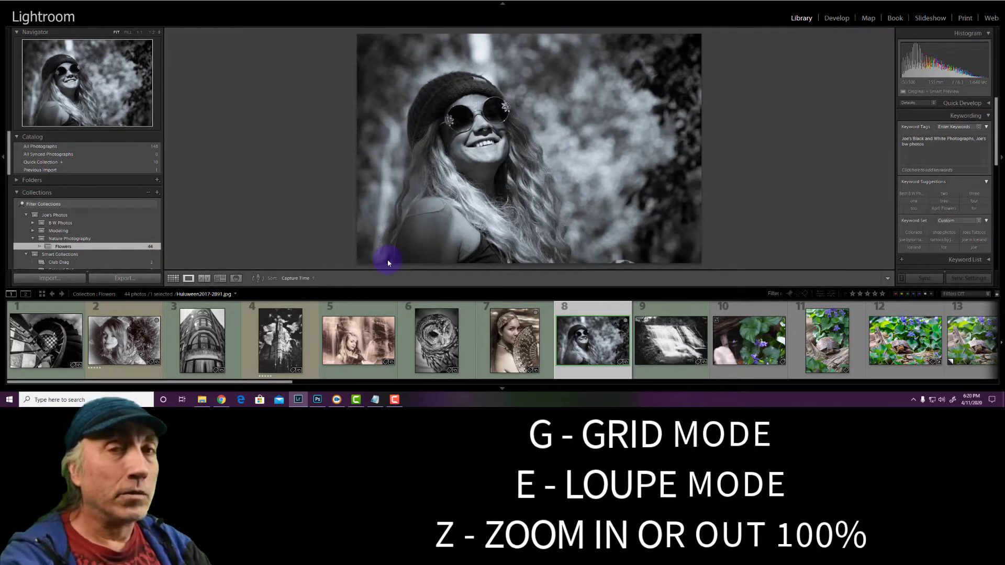
# Zoom the photo of the woman in sunglasses to 100% and back to fit a few times
pyautogui.press('z')
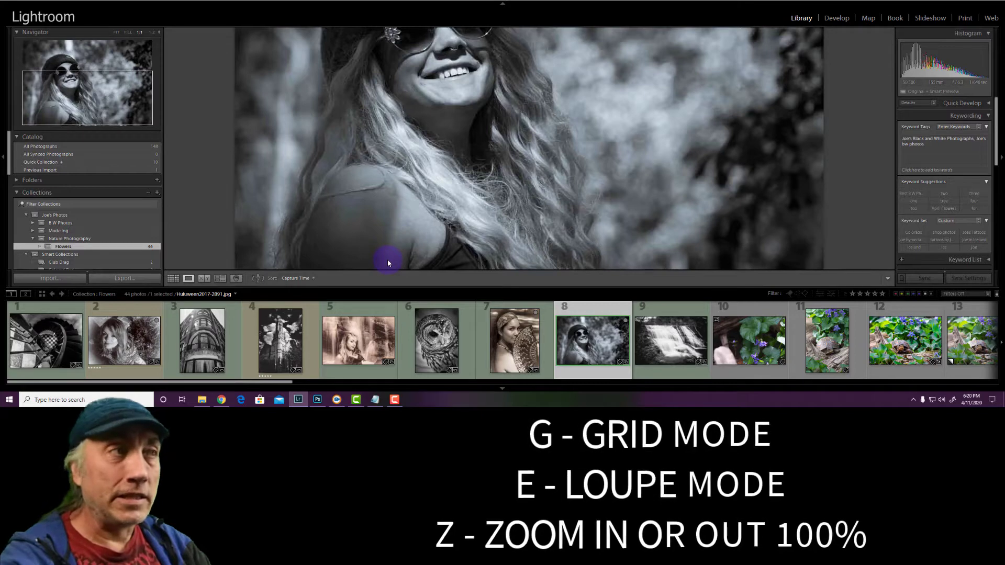
pyautogui.press('z')
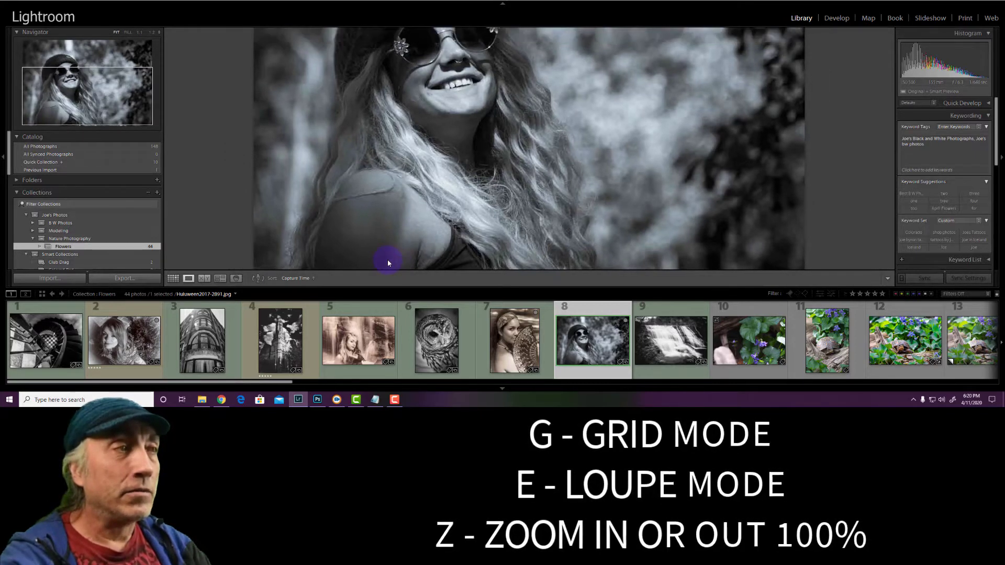
pyautogui.press('z')
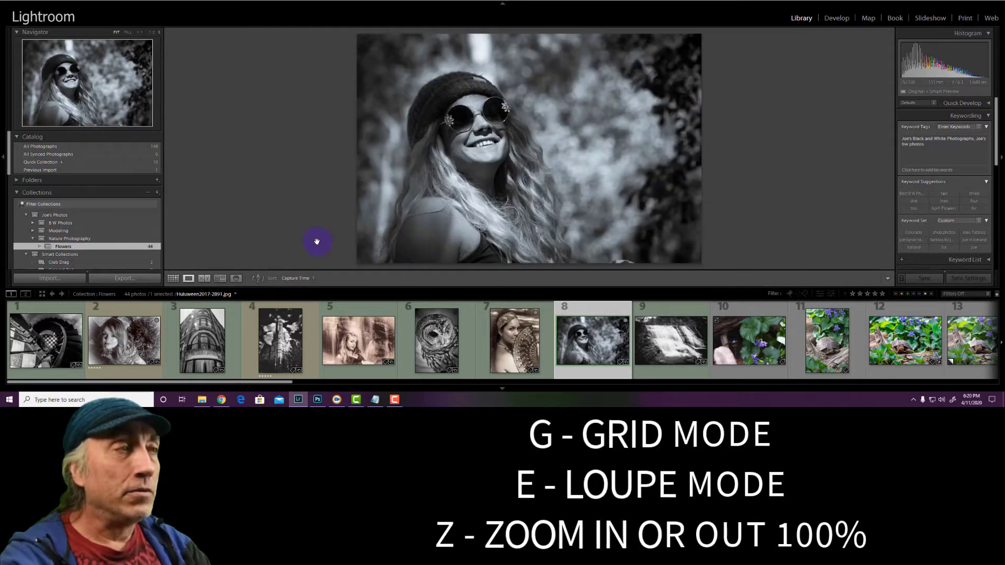
pyautogui.press('z')
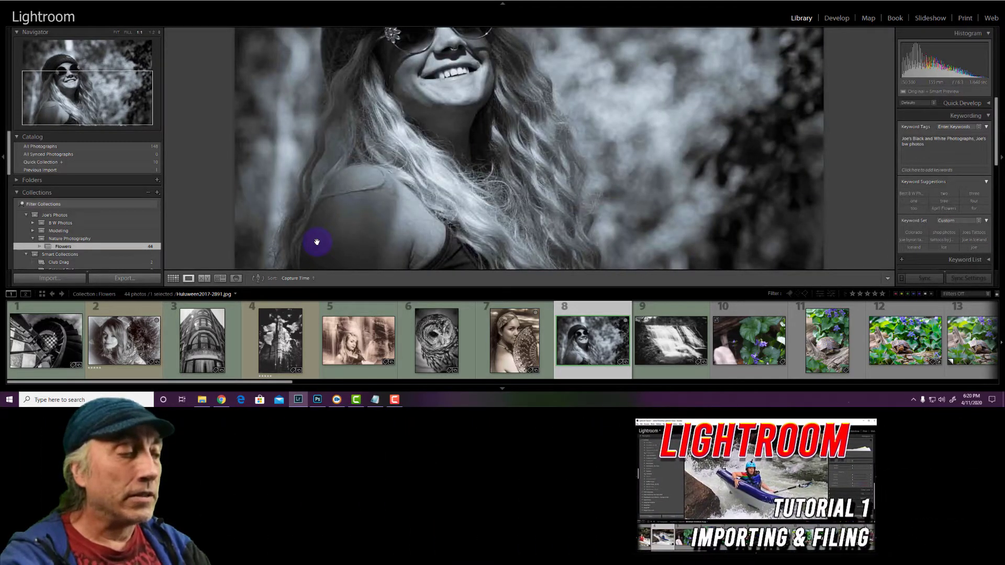
pyautogui.press('z')
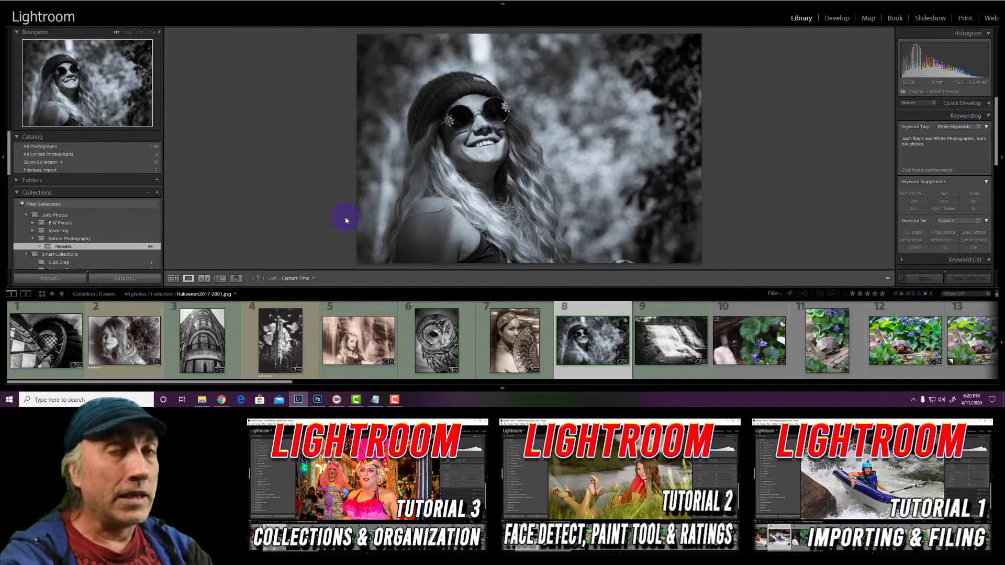
# Cycle the photo's info overlay through date and dimensions, exposure and lens details, and off
pyautogui.press('i')
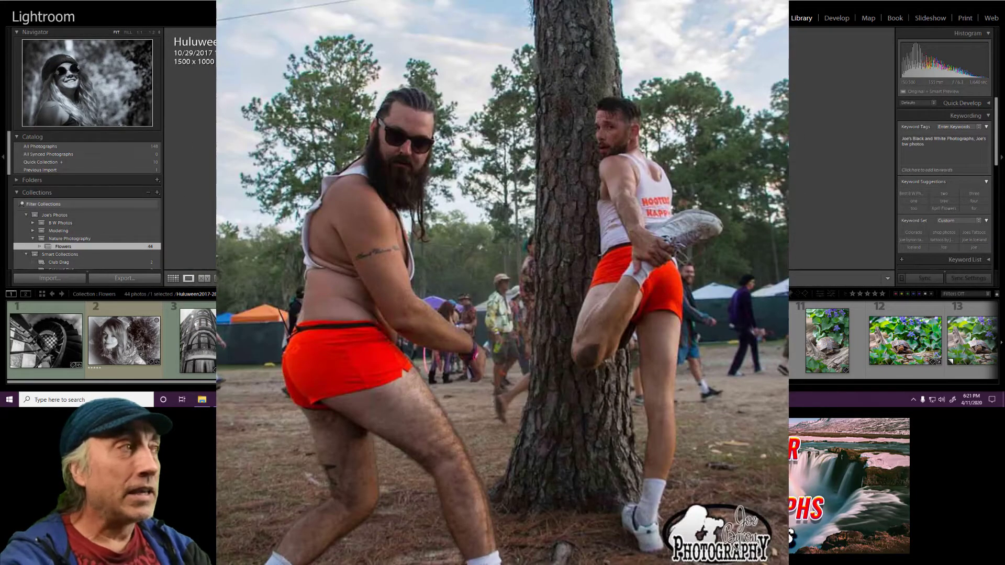
pyautogui.press('i')
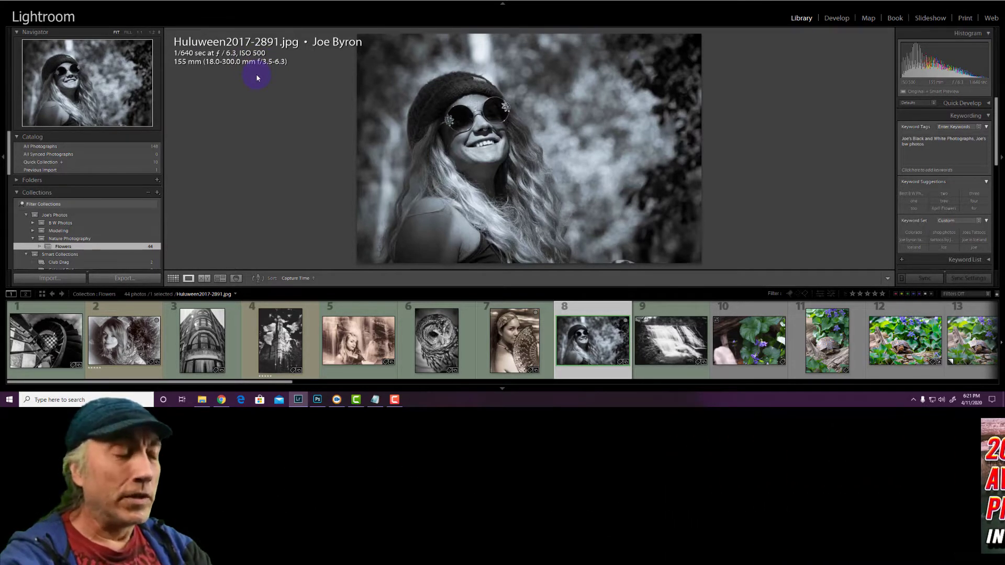
pyautogui.press('i')
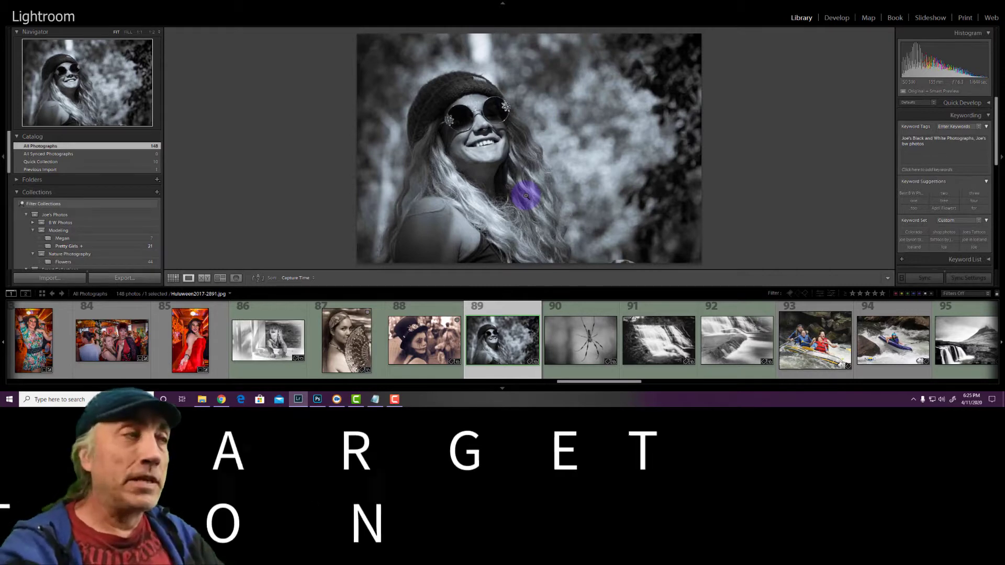
# Set the first collection in the Modeling set as the target collection, and switch the target to Pretty Girls
pyautogui.rightClick(94, 241)
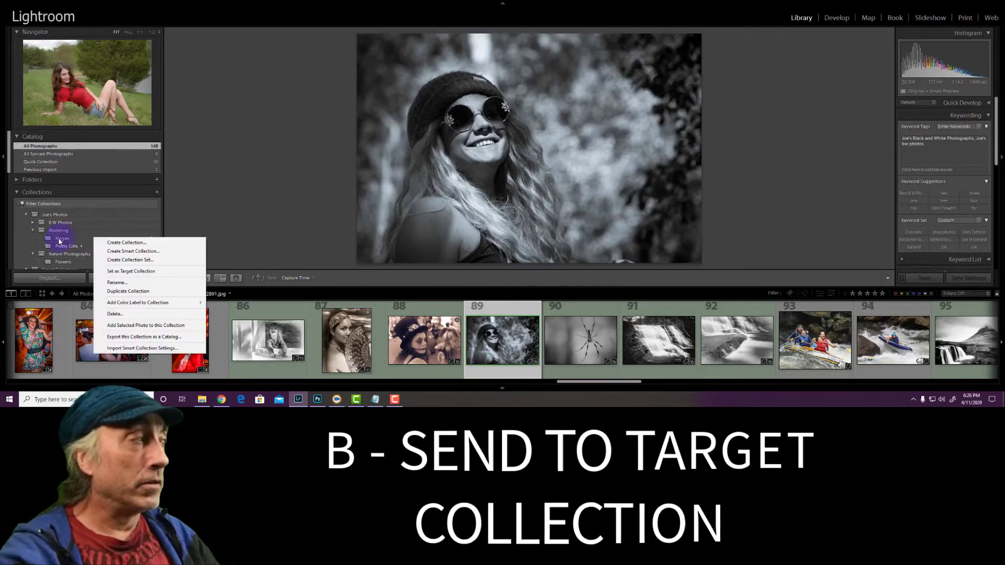
pyautogui.click(117, 271)
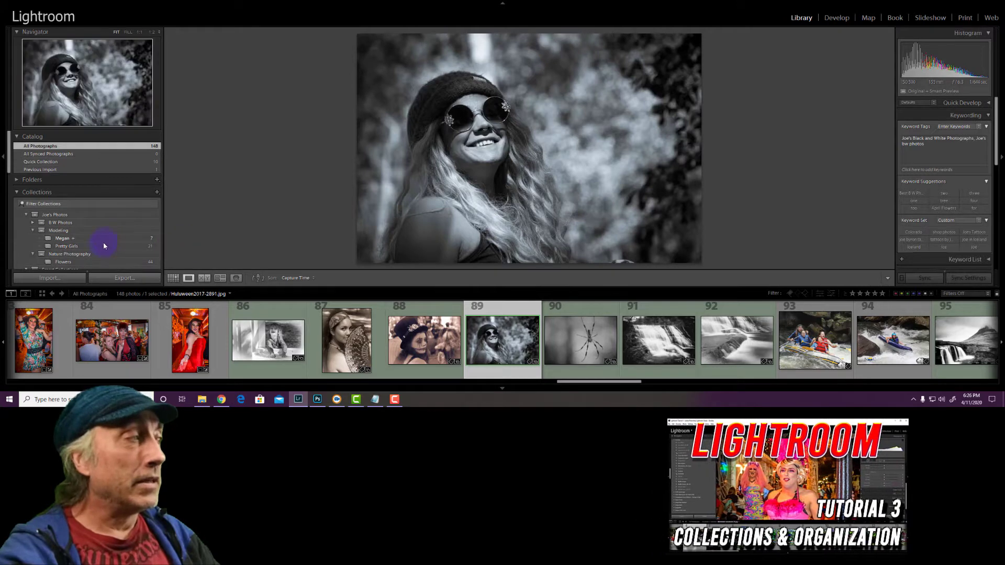
pyautogui.rightClick(105, 249)
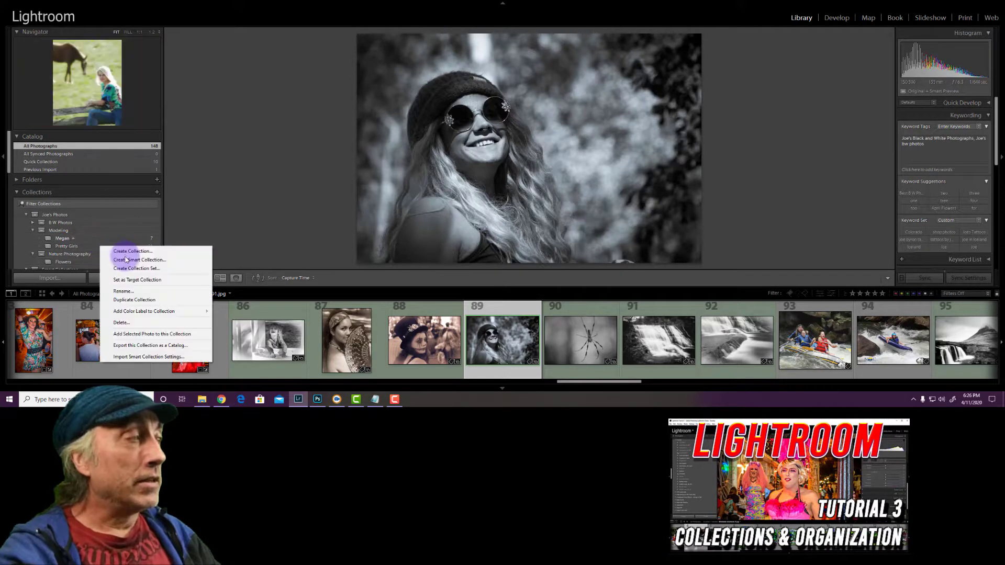
pyautogui.click(130, 280)
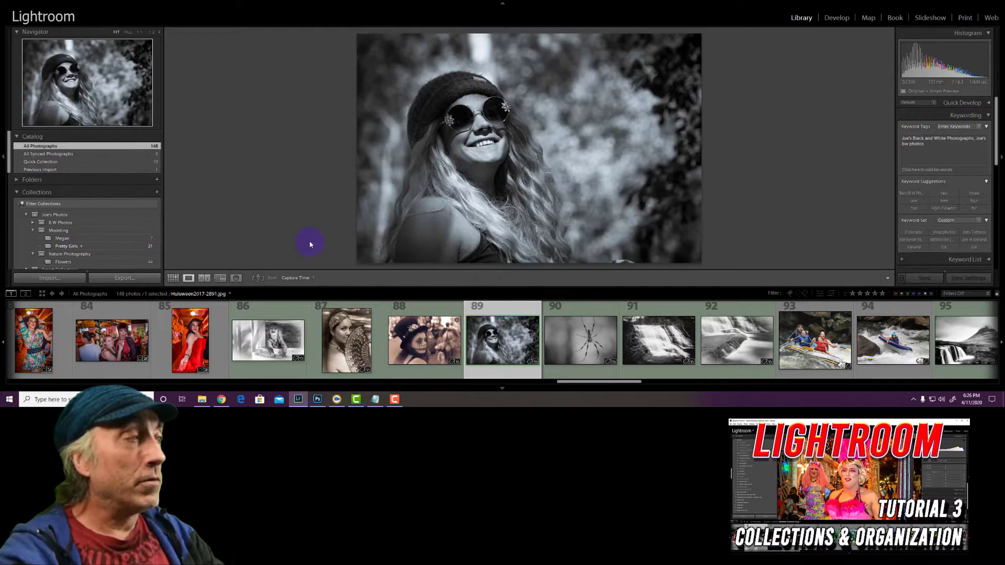
# Add the selected black-and-white photo to the target collection and show the Pretty Girls collection in grid view
pyautogui.press('b')
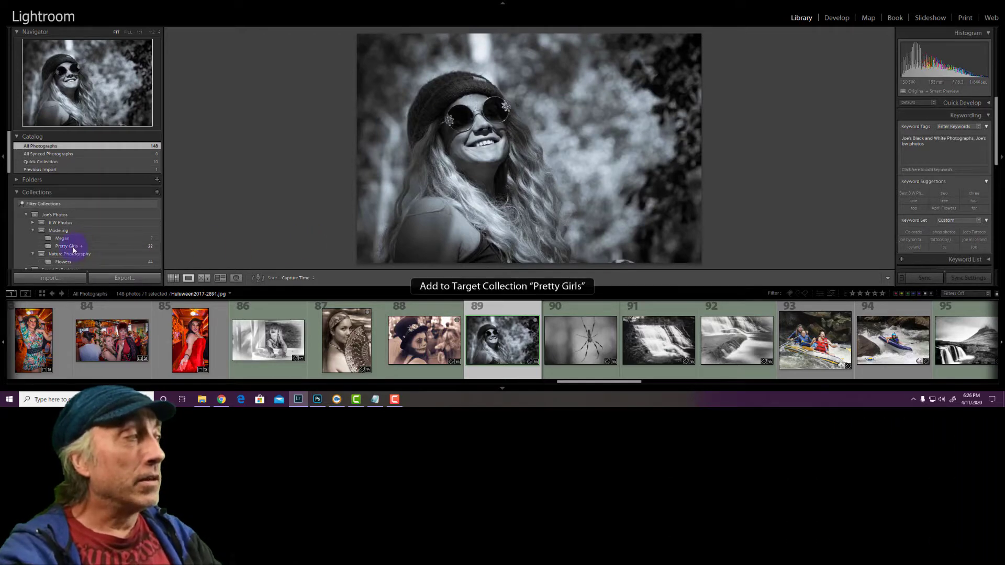
pyautogui.click(72, 246)
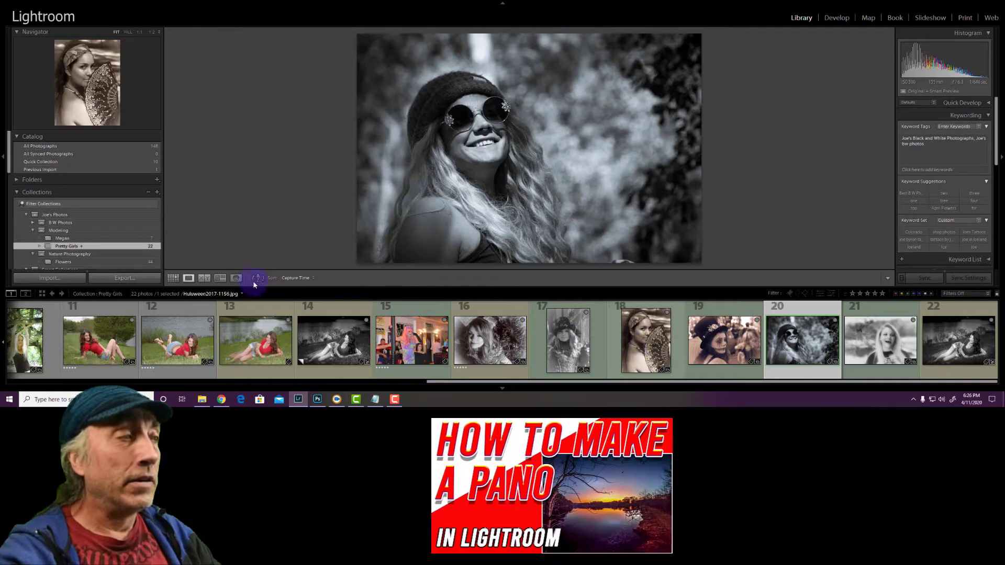
pyautogui.click(173, 276)
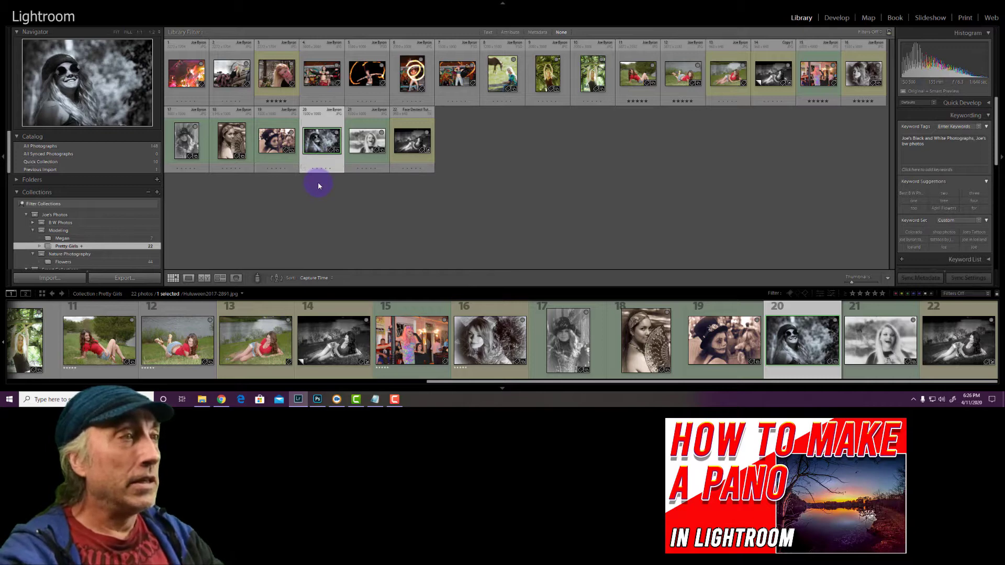
# Show the selected Pretty Girls photo in loupe view and zoom in to 100% and back to fit
pyautogui.press('e')
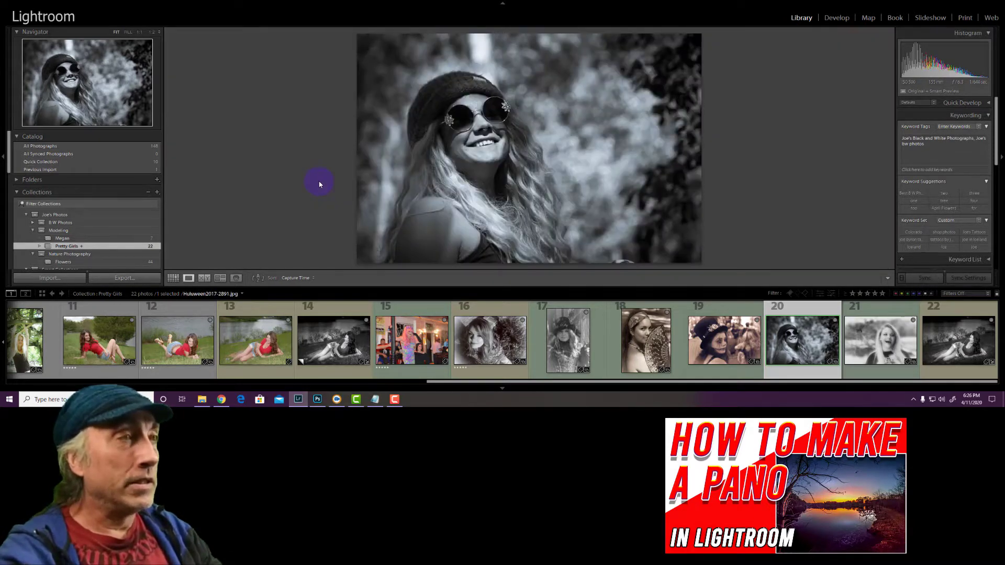
pyautogui.click(319, 184)
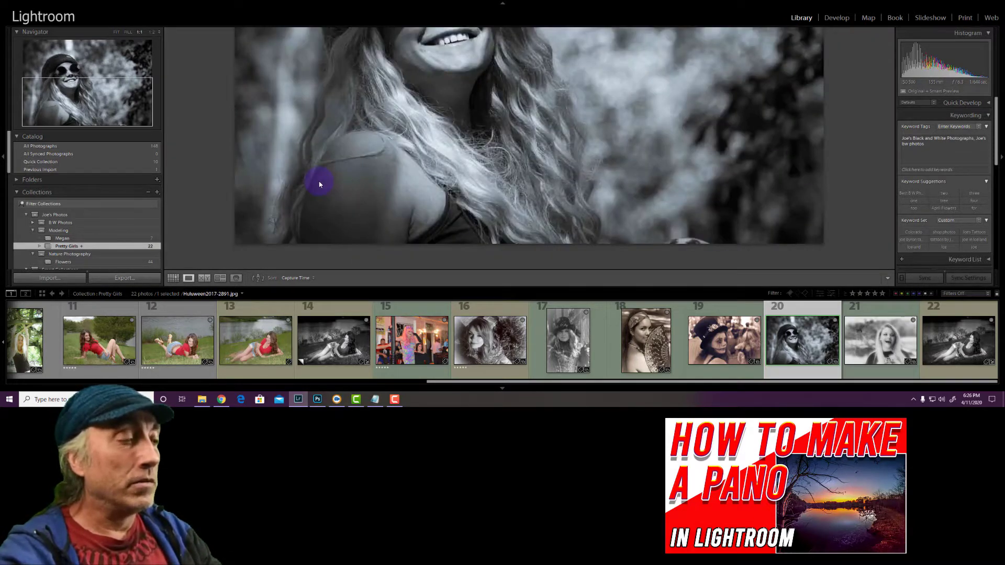
pyautogui.click(319, 184)
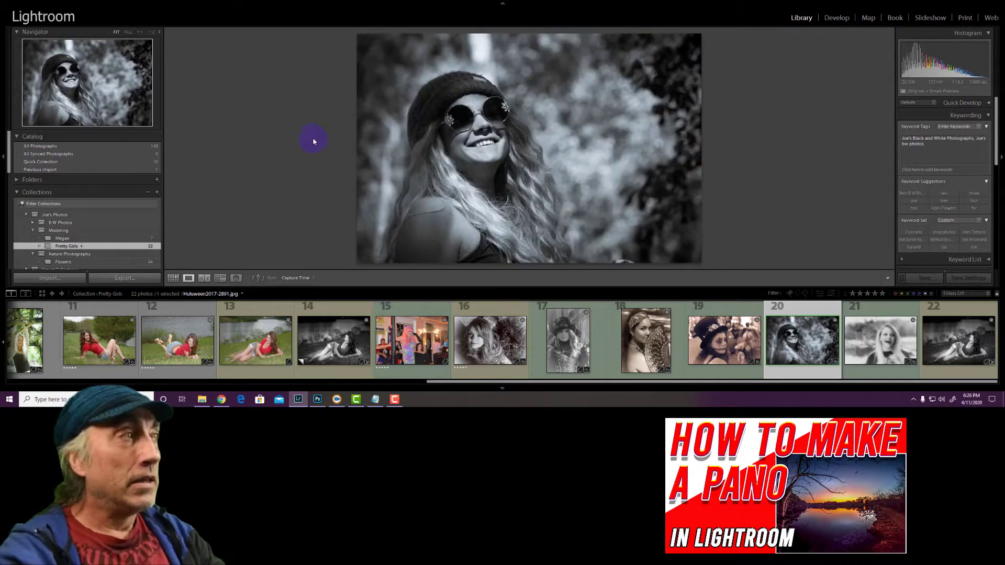
# Step through both info overlays on the Pretty Girls photo and hide the overlay again
pyautogui.press('i')
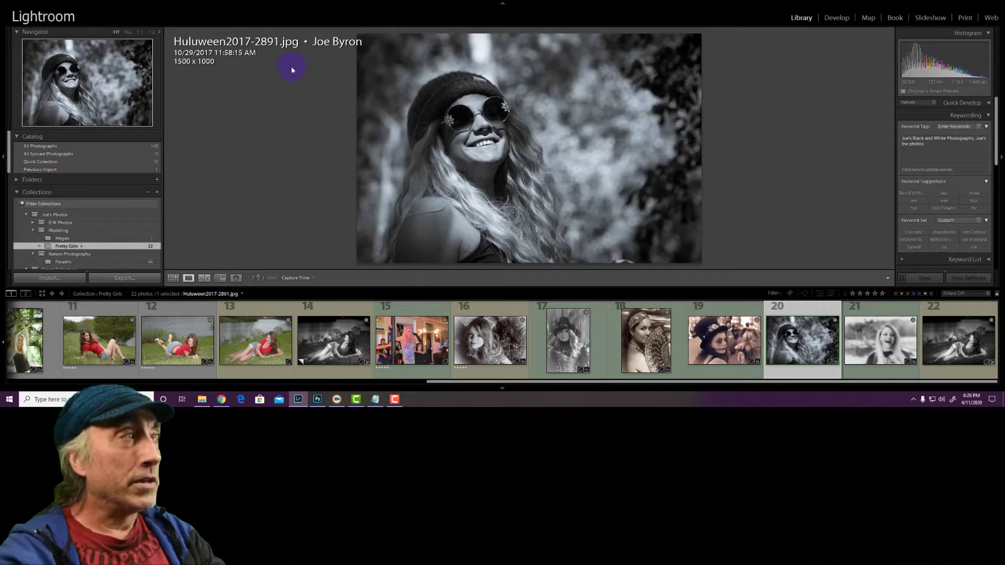
pyautogui.press('i')
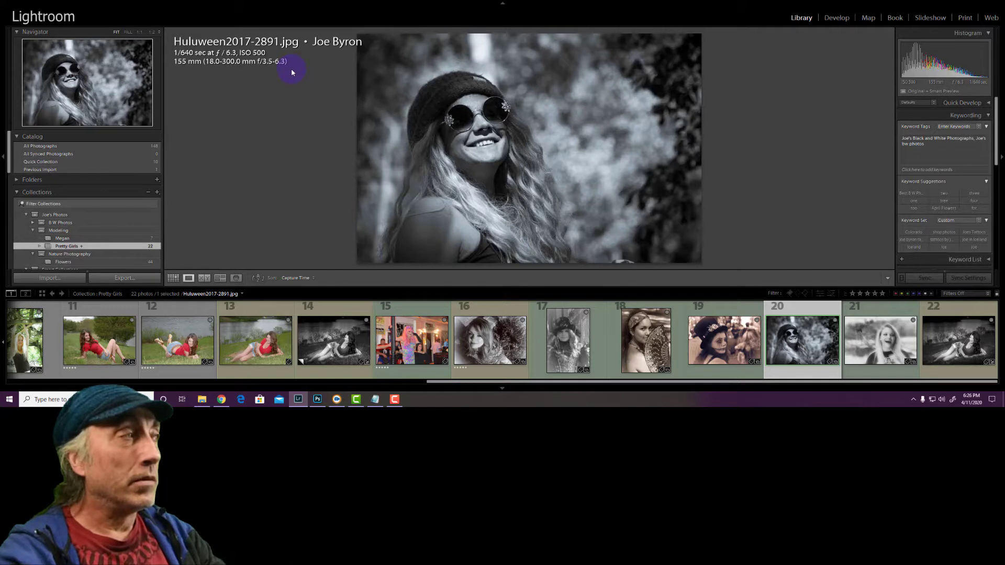
pyautogui.press('i')
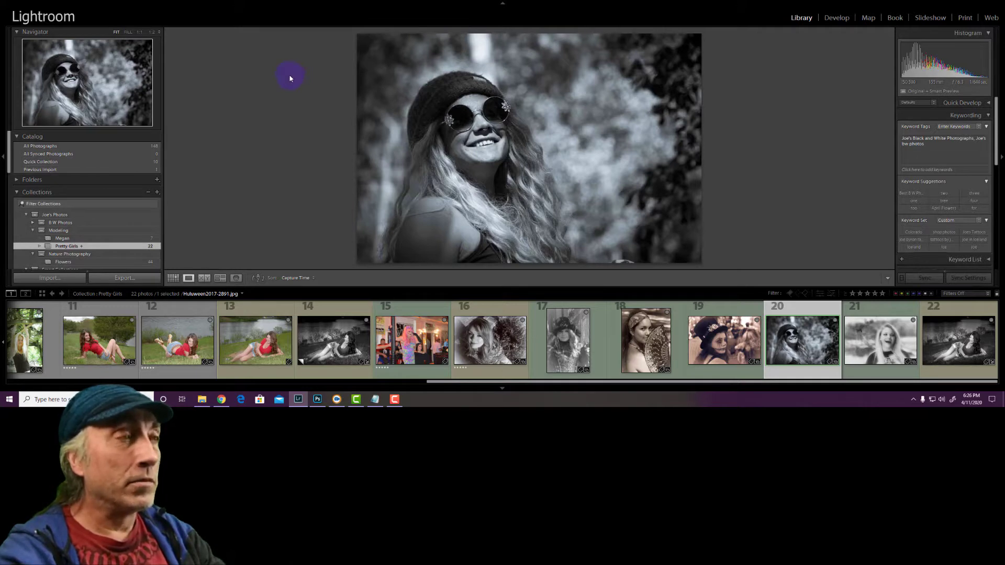
# Cycle Lights Out through dimmed, fully black and normal display twice to view the photo without distractions
pyautogui.press('l')
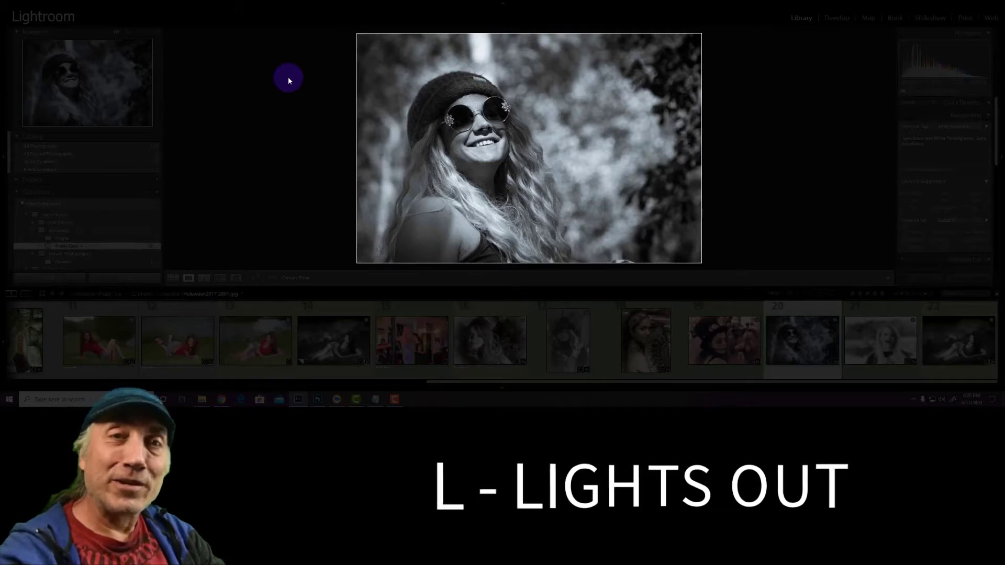
pyautogui.press('l')
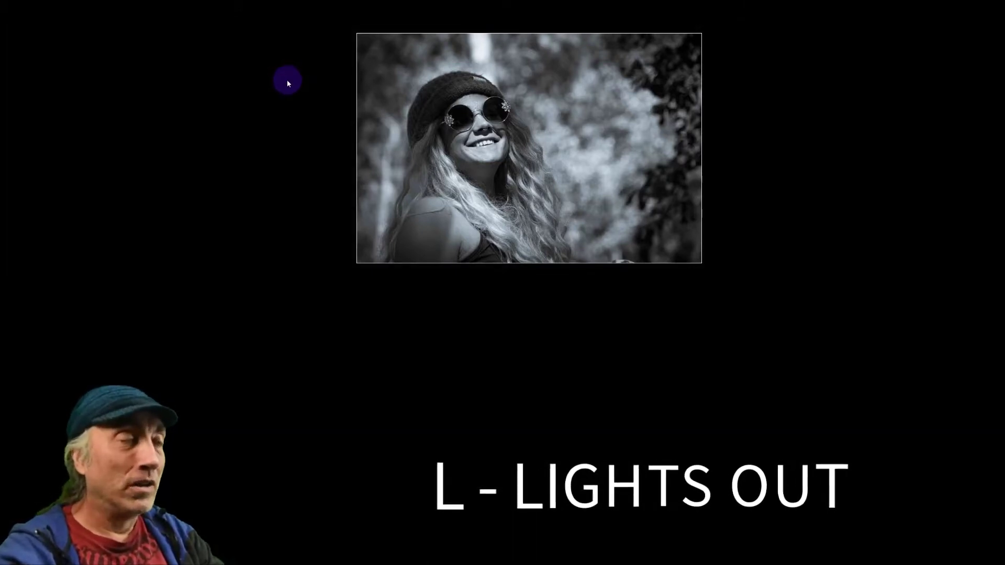
pyautogui.press('l')
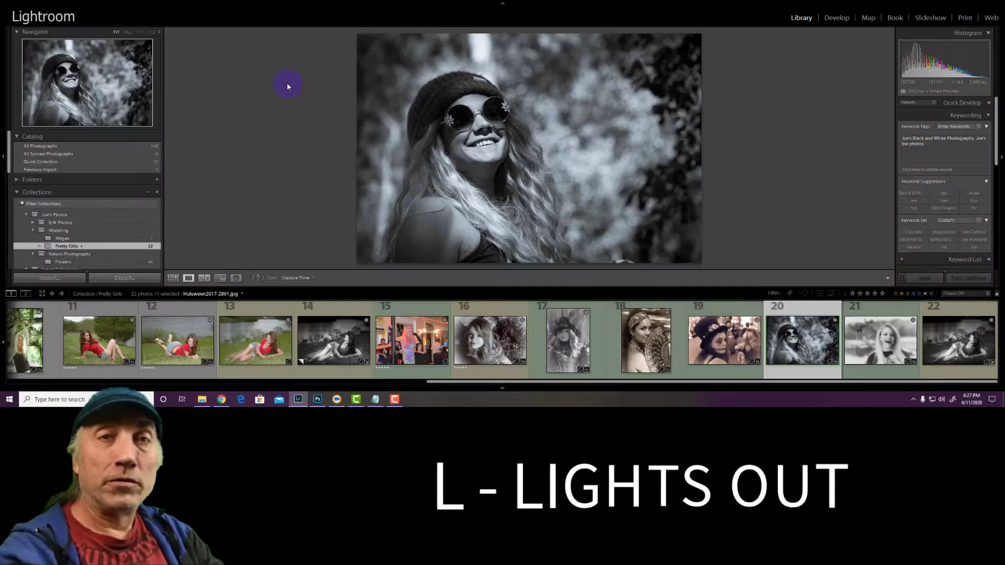
pyautogui.press('l')
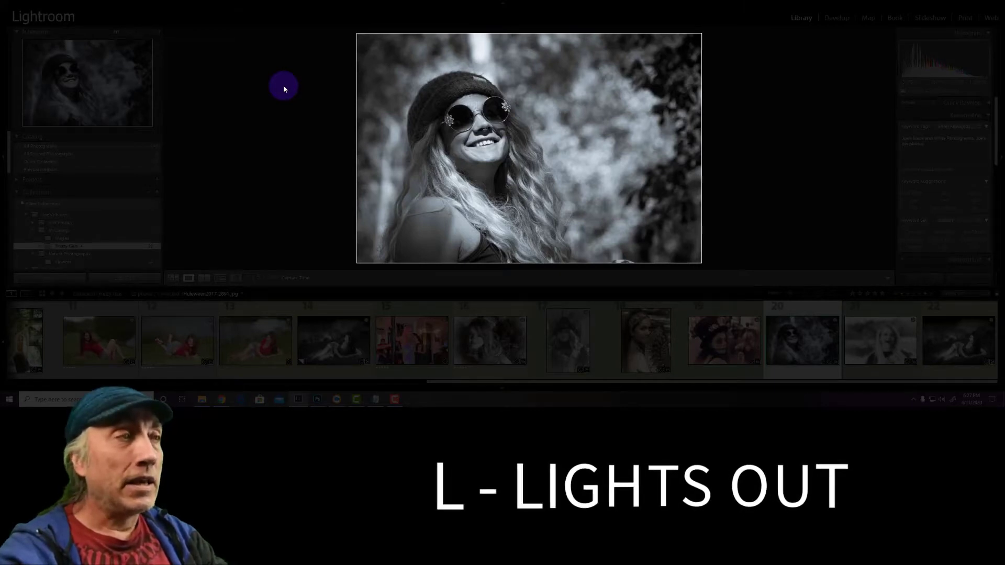
pyautogui.press('l')
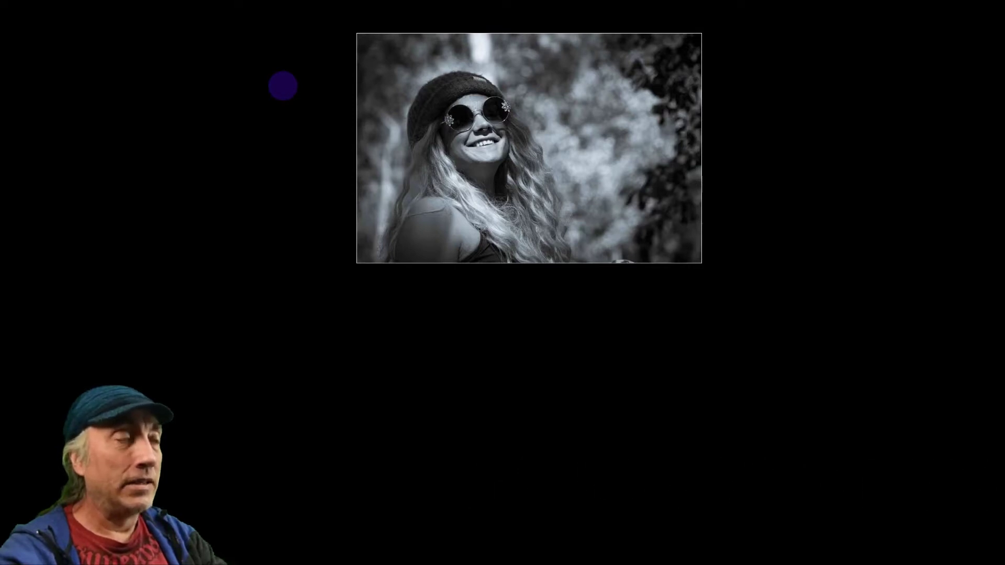
pyautogui.press('l')
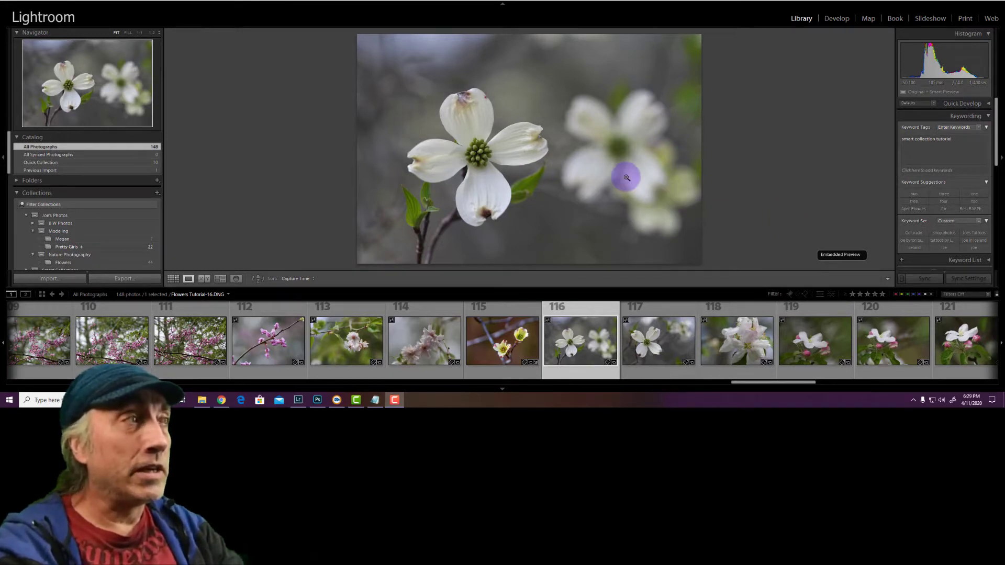
# Show the date and dimensions info overlay on the white flower photo
pyautogui.click(334, 184)
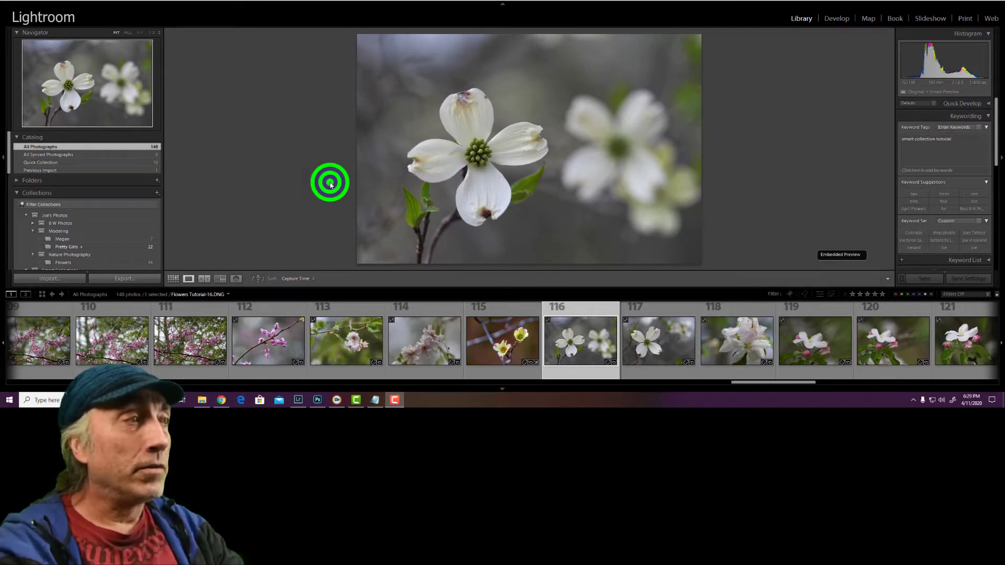
pyautogui.press('i')
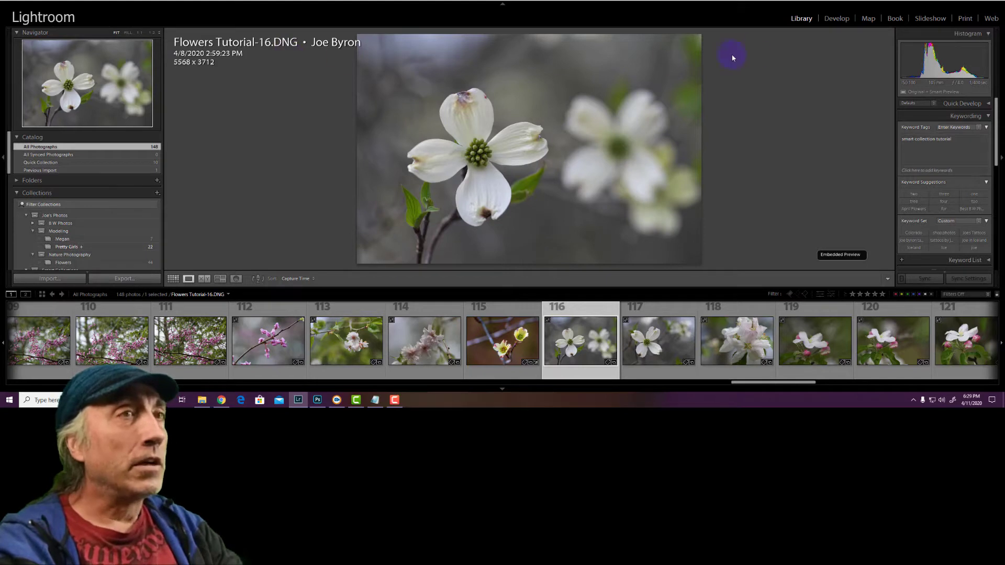
# Open the white flower photo in Develop and set Highlights to -100 and Shadows to about +59
pyautogui.click(835, 19)
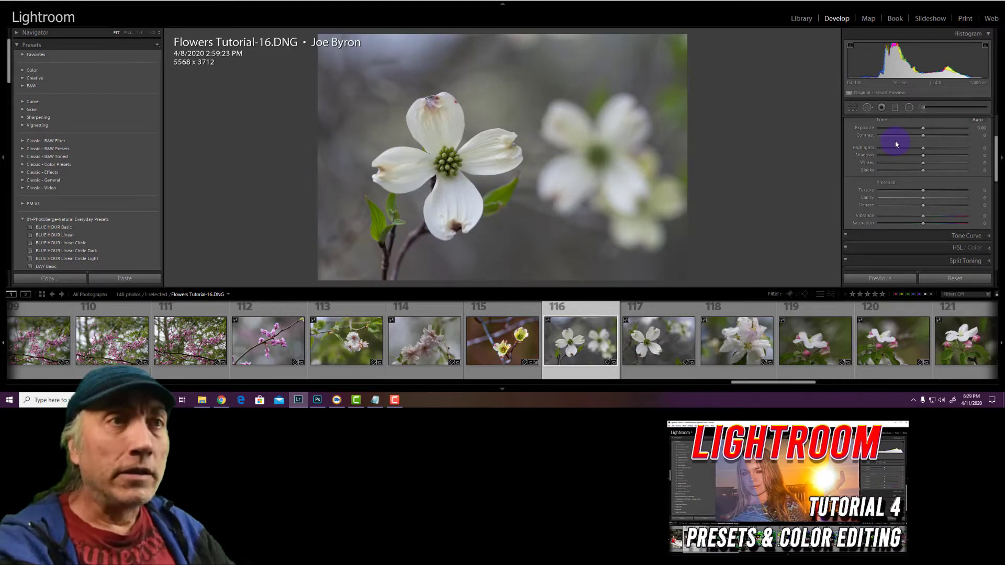
pyautogui.click(923, 149)
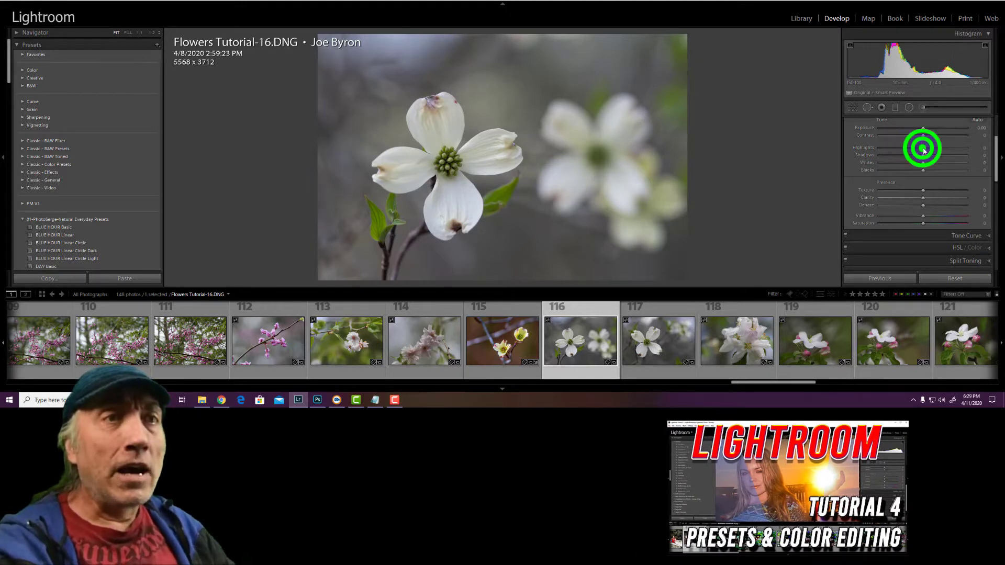
pyautogui.moveTo(969, 151); pyautogui.dragTo(967, 149)
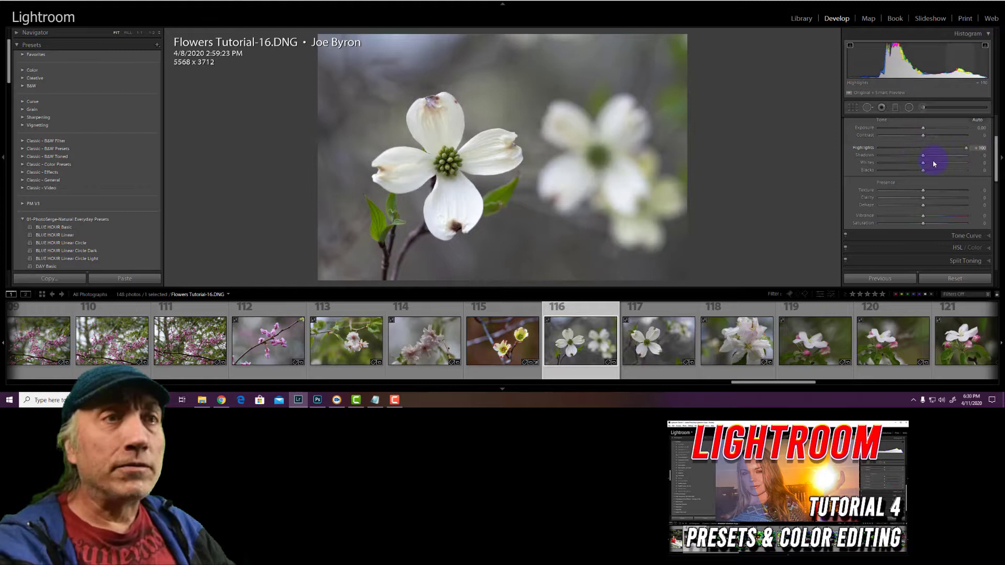
pyautogui.click(965, 148)
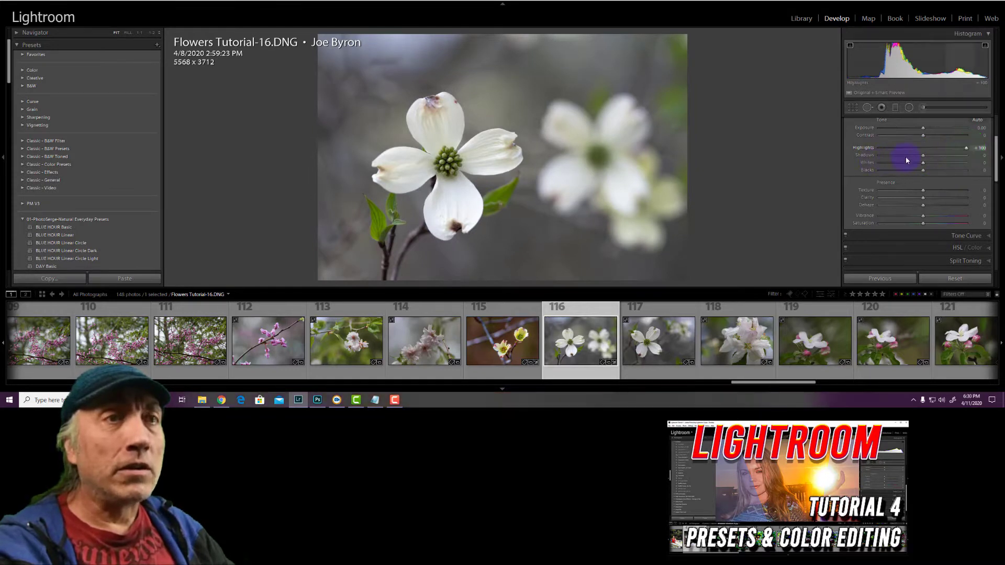
pyautogui.moveTo(922, 156); pyautogui.dragTo(947, 160)
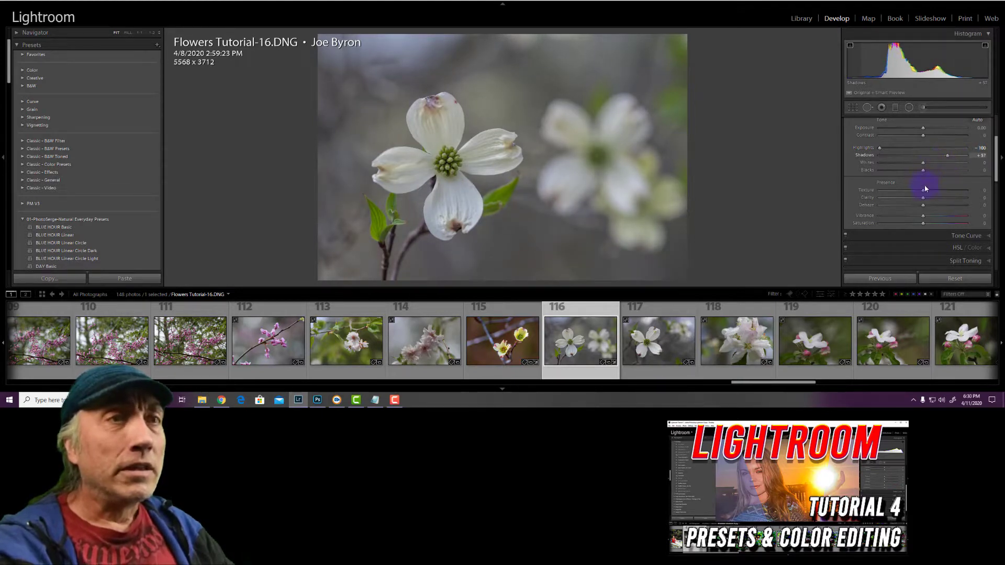
# Try the Clarity slider in both directions on the white flower photo and set it to +18
pyautogui.click(924, 198)
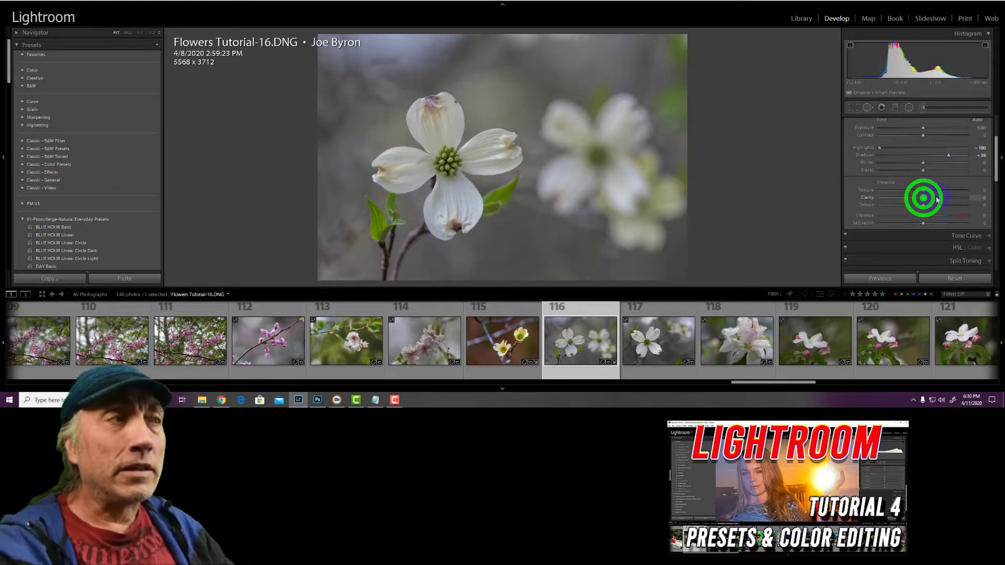
pyautogui.moveTo(944, 197); pyautogui.dragTo(895, 201)
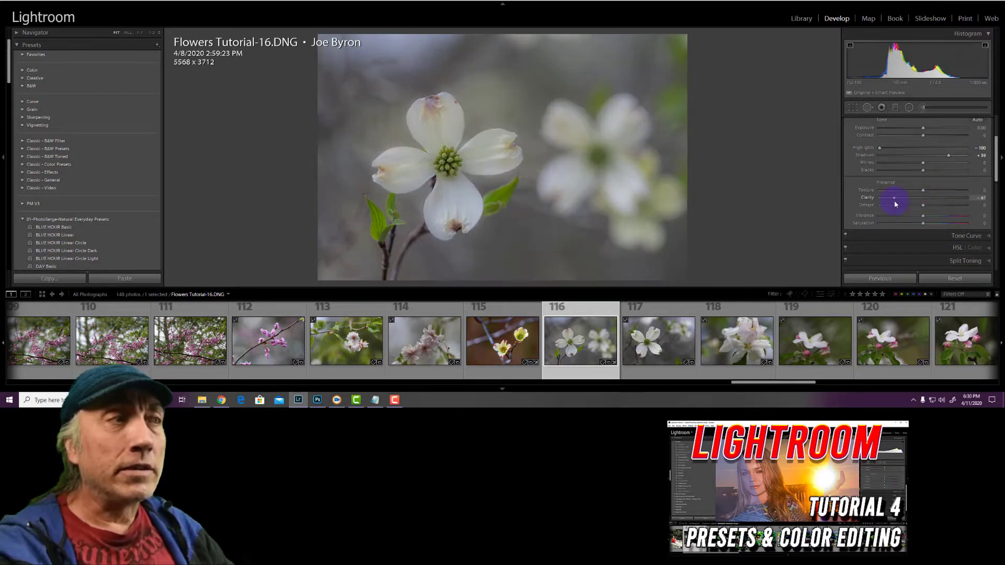
pyautogui.moveTo(931, 199); pyautogui.dragTo(928, 199)
# Set Dehaze to +15, Vibrance to +25 and Saturation to about +9 on the white flower photo
pyautogui.click(922, 204)
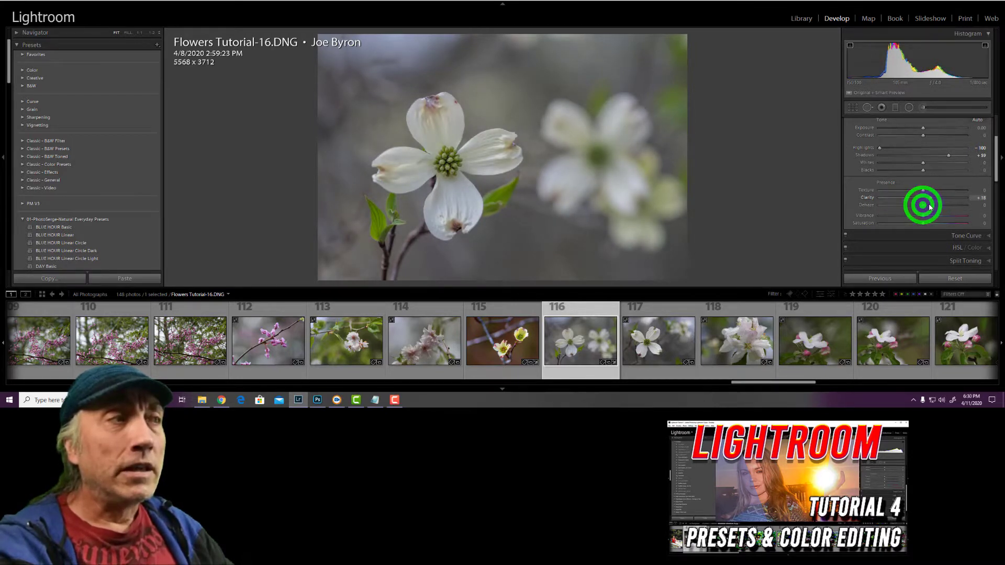
pyautogui.moveTo(928, 205); pyautogui.dragTo(931, 217)
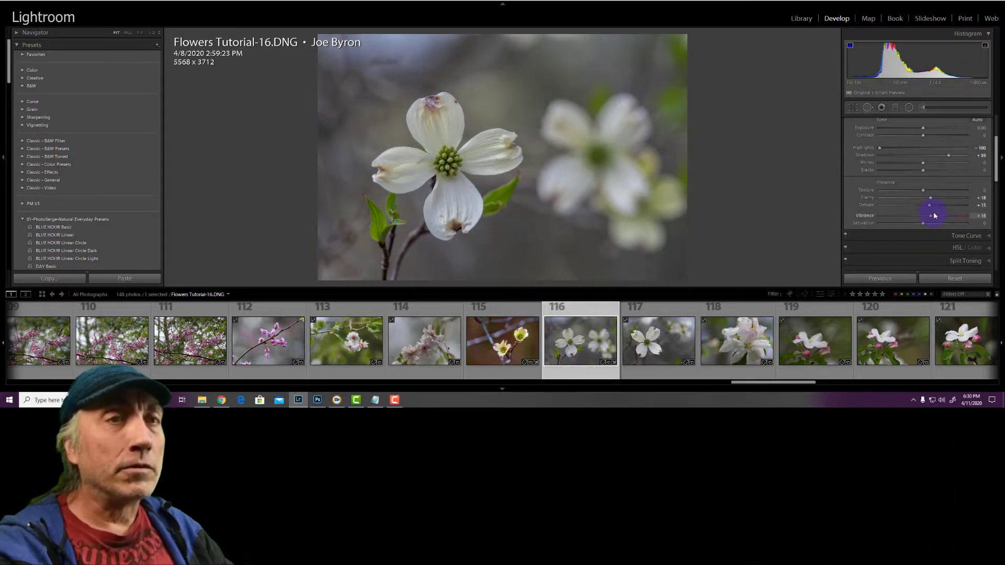
pyautogui.moveTo(935, 214); pyautogui.dragTo(928, 226)
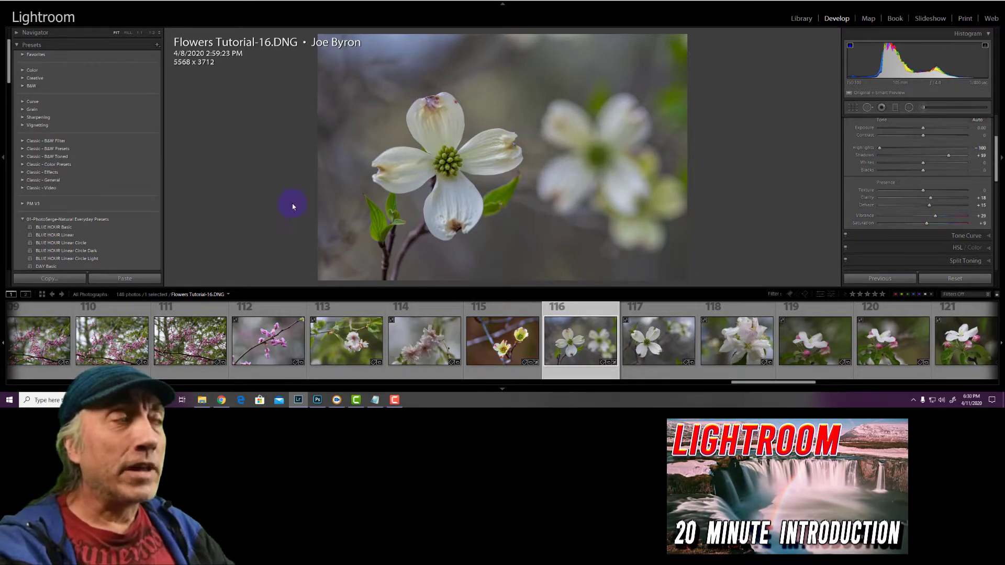
# Preview several Natural Everyday presets, including Blue Hour and Long Exp variants, on the flower photo and turn off the clipping warnings
pyautogui.click(89, 244)
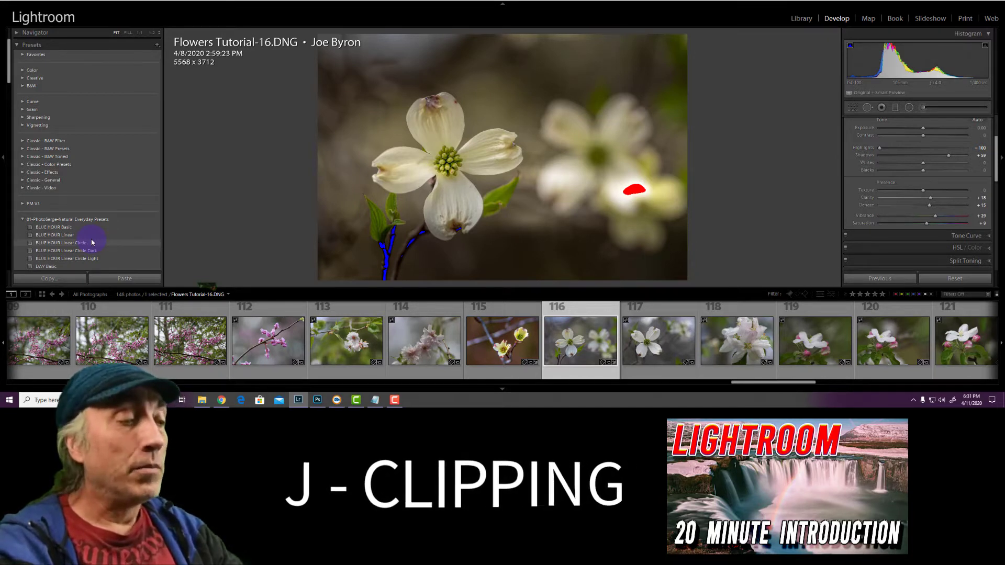
pyautogui.press('j')
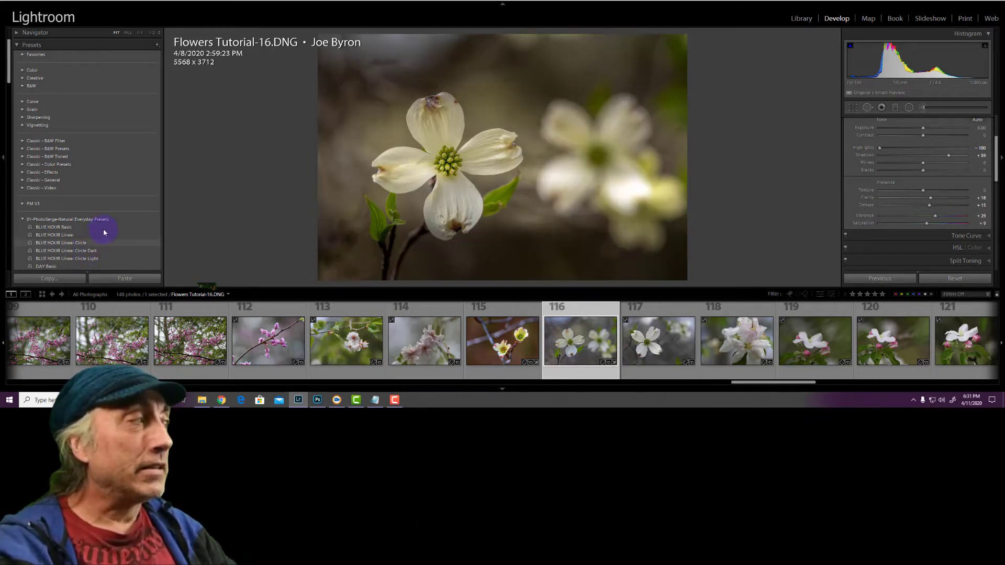
pyautogui.scroll(-3, 83, 199)
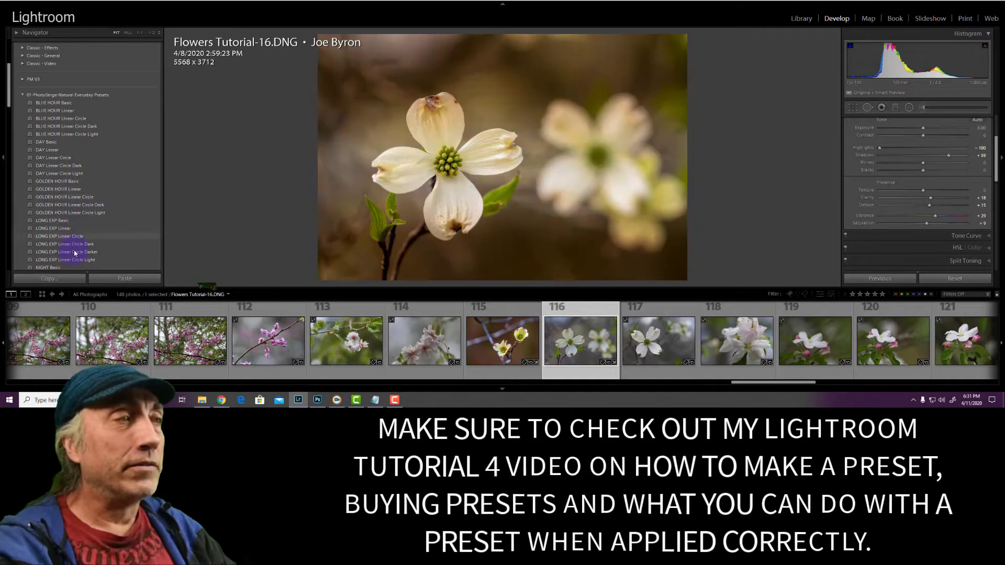
pyautogui.click(93, 212)
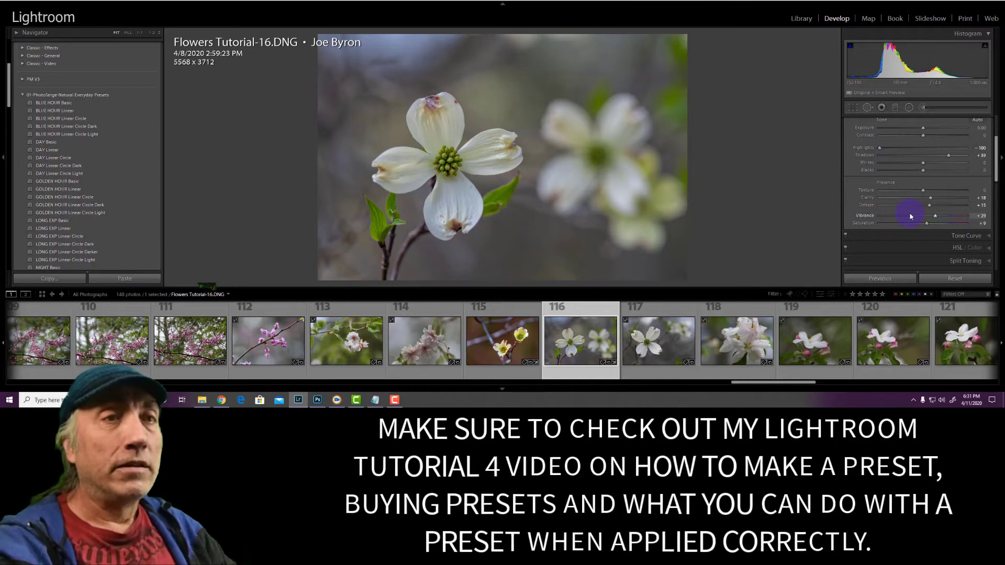
# Darken the edges of the flower photo with a post-crop vignette Amount of -32
pyautogui.click(969, 240)
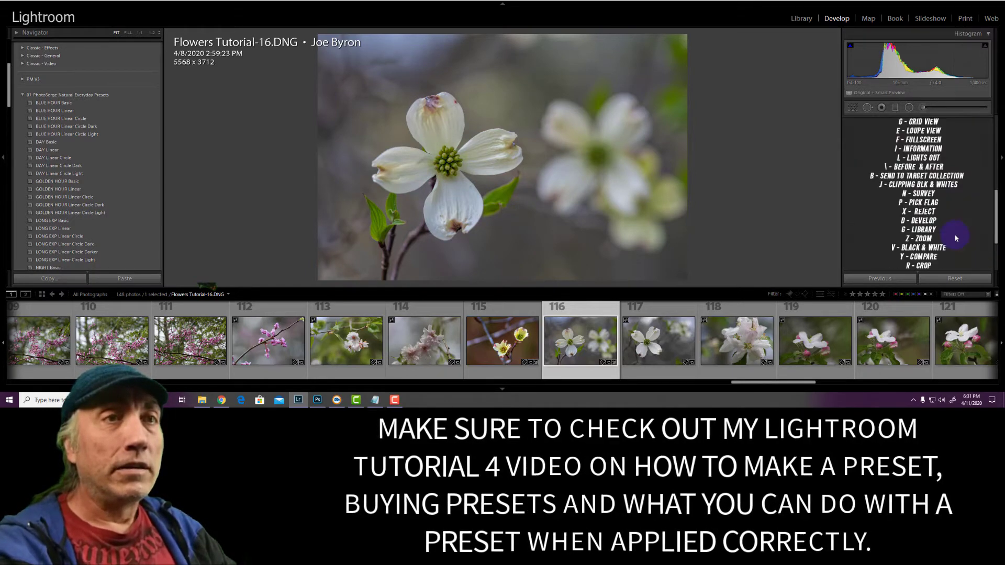
pyautogui.scroll(1, 913, 202)
pyautogui.click(909, 190)
pyautogui.scroll(4, 909, 190)
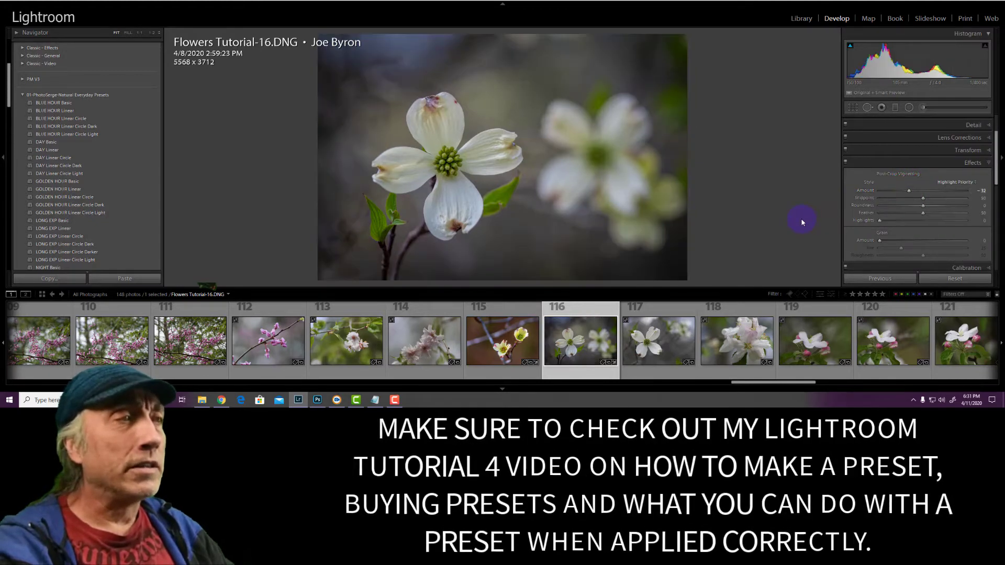
# Raise the flower photo's Exposure to +0.52 and warm its white balance to a Temp of 5665
pyautogui.scroll(2, 950, 157)
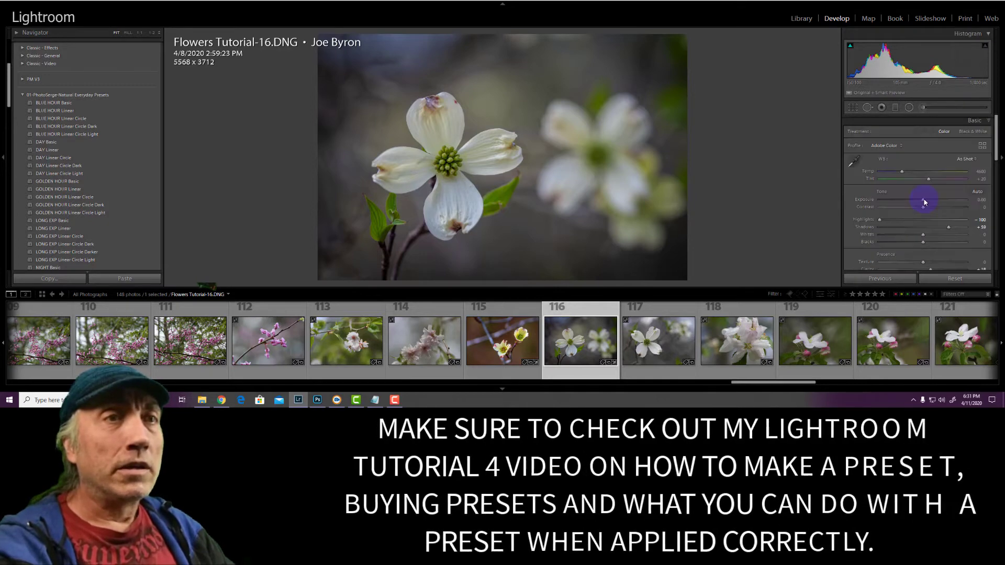
pyautogui.click(924, 200)
pyautogui.click(923, 200)
pyautogui.moveTo(929, 202); pyautogui.dragTo(911, 175)
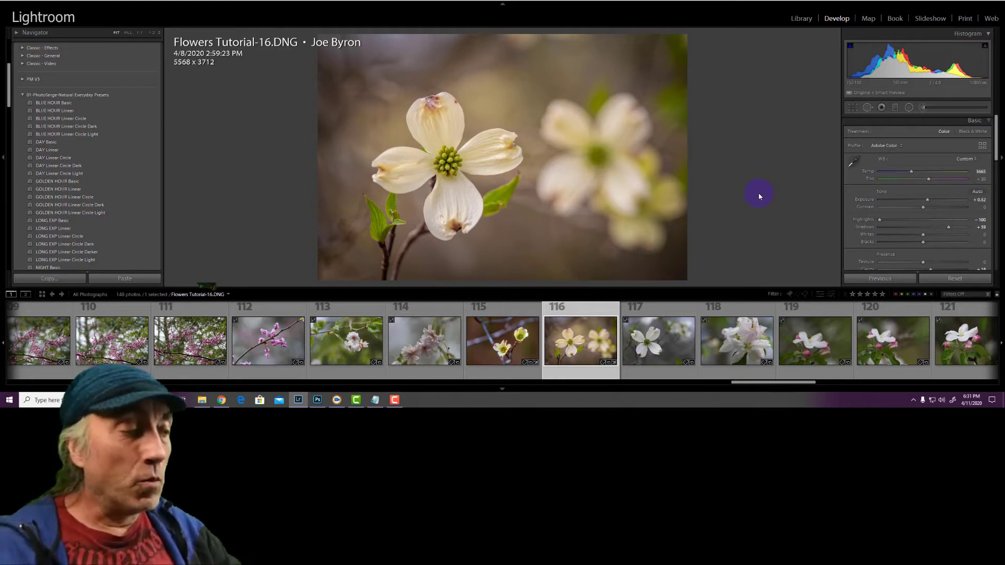
# Compare the flower photo before and after editing in split view, examining the petals and flower centre at 100%
pyautogui.press('\\')
pyautogui.press('y')
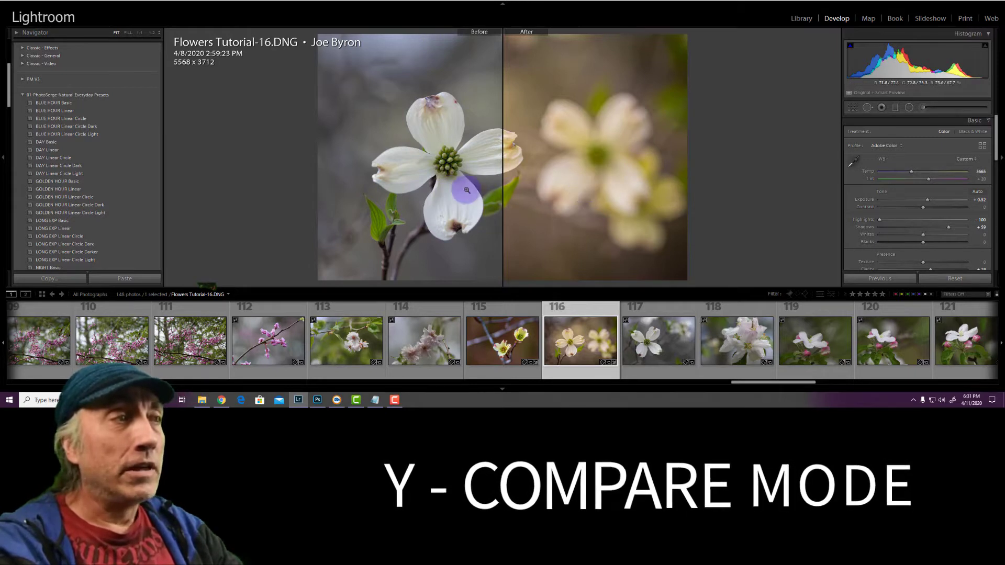
pyautogui.moveTo(446, 191); pyautogui.dragTo(412, 152)
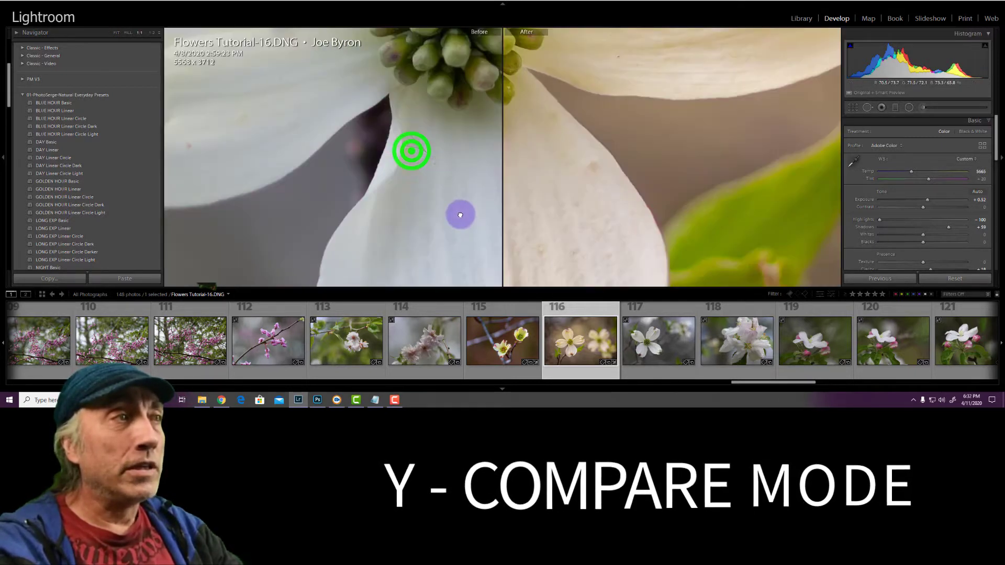
pyautogui.moveTo(366, 128); pyautogui.dragTo(415, 197)
pyautogui.moveTo(319, 131); pyautogui.dragTo(361, 166)
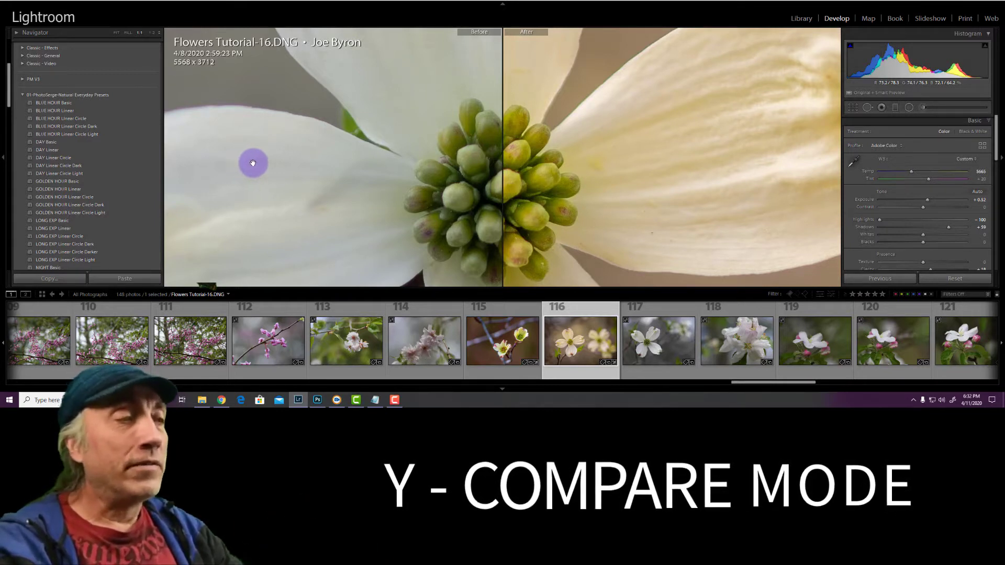
pyautogui.moveTo(249, 162); pyautogui.dragTo(250, 161)
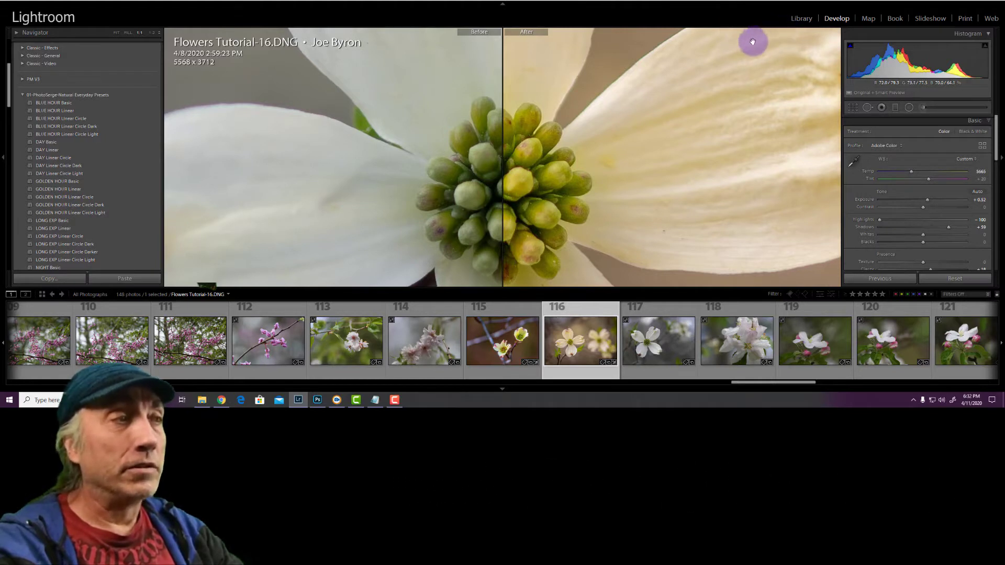
pyautogui.press('y')
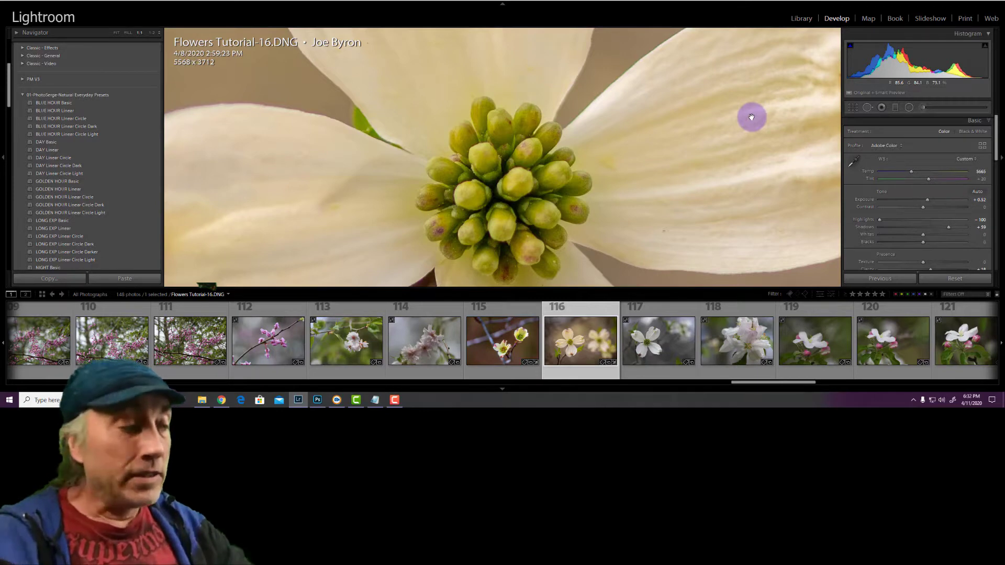
pyautogui.press('y')
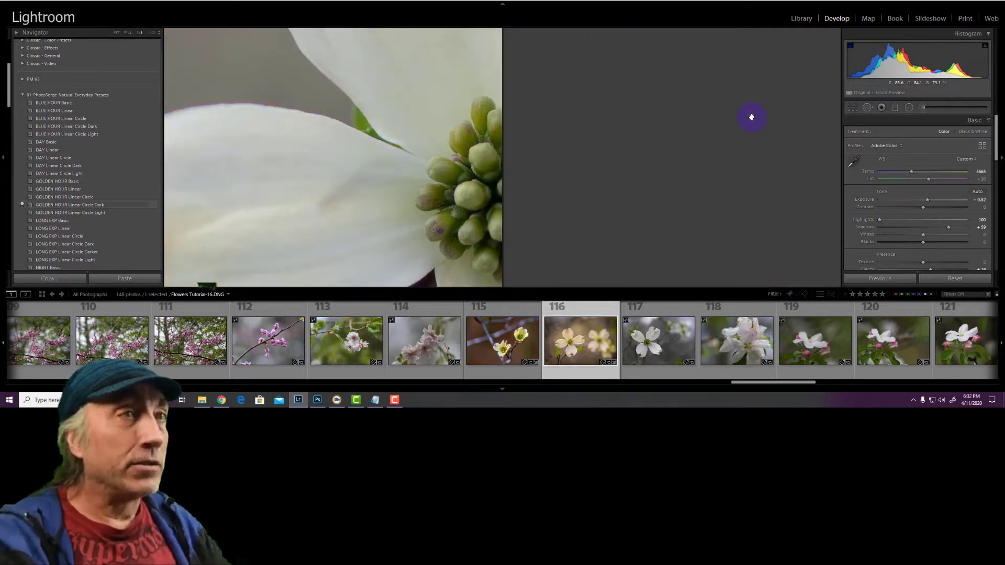
# Show the Library grid, view the selected flower photo at 100% and return to the Develop module
pyautogui.press('g')
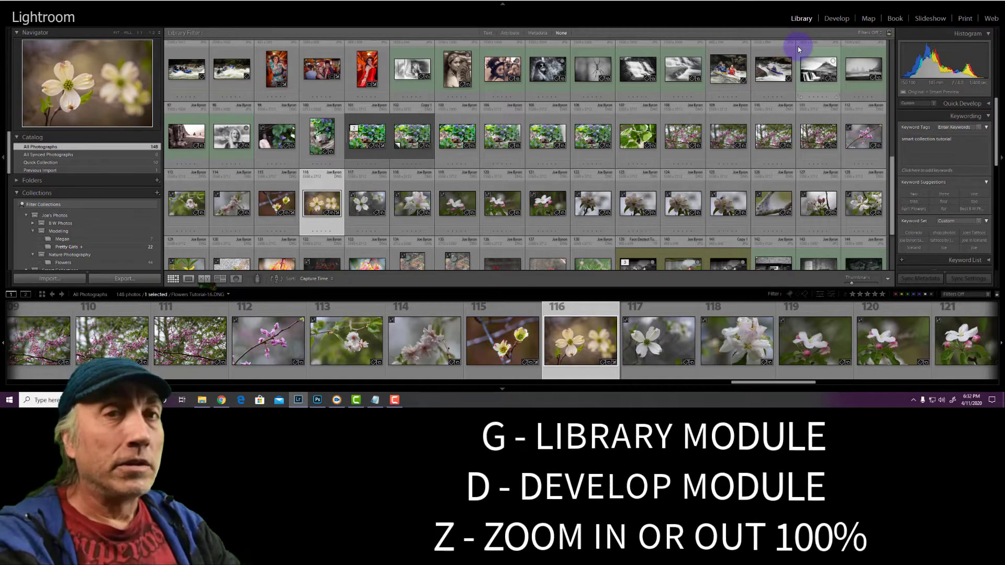
pyautogui.press('z')
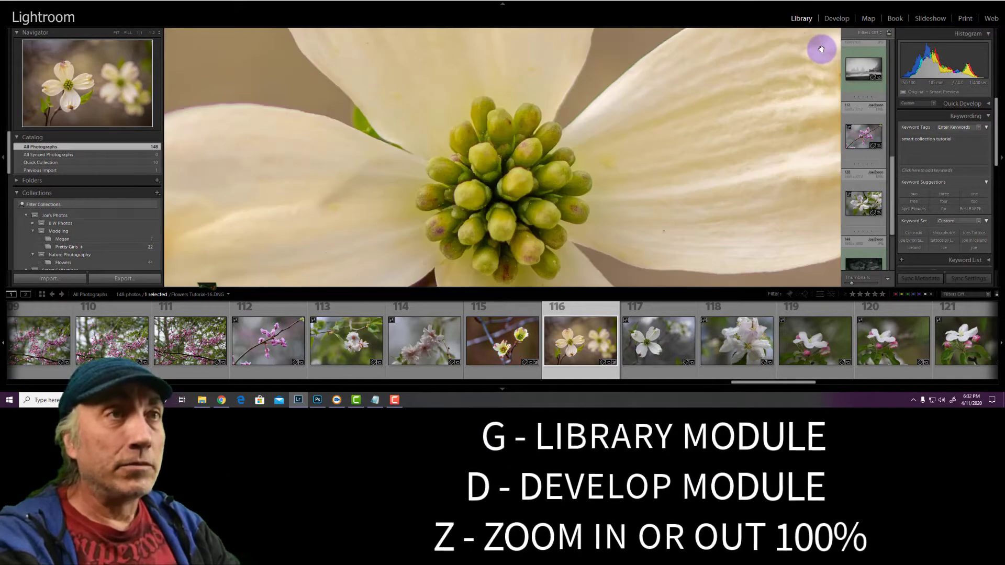
pyautogui.press('d')
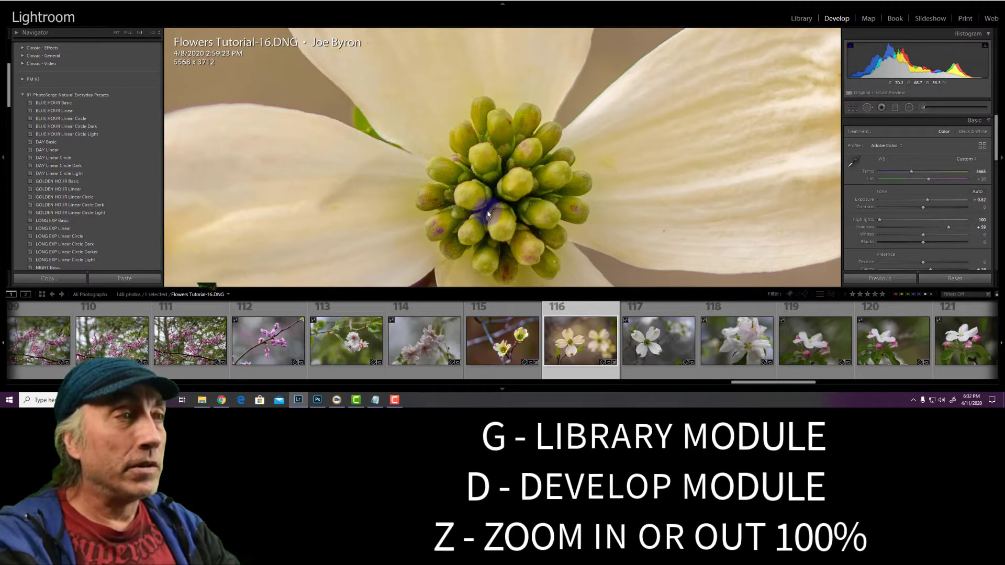
# Select photo Flowers Tutorial-21.DNG in the Library grid and open it in Develop at fit view
pyautogui.press('g')
pyautogui.click(545, 202)
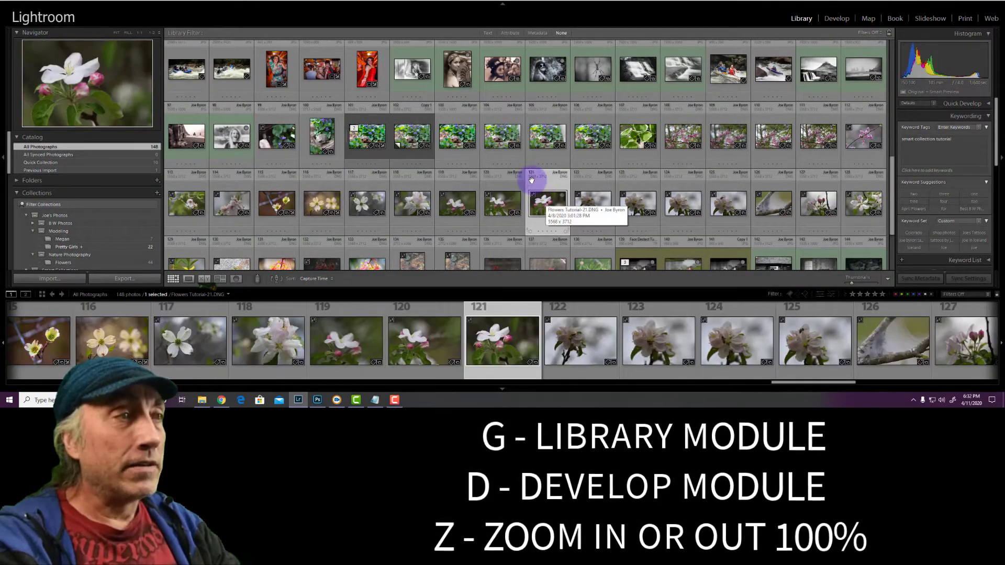
pyautogui.press('d')
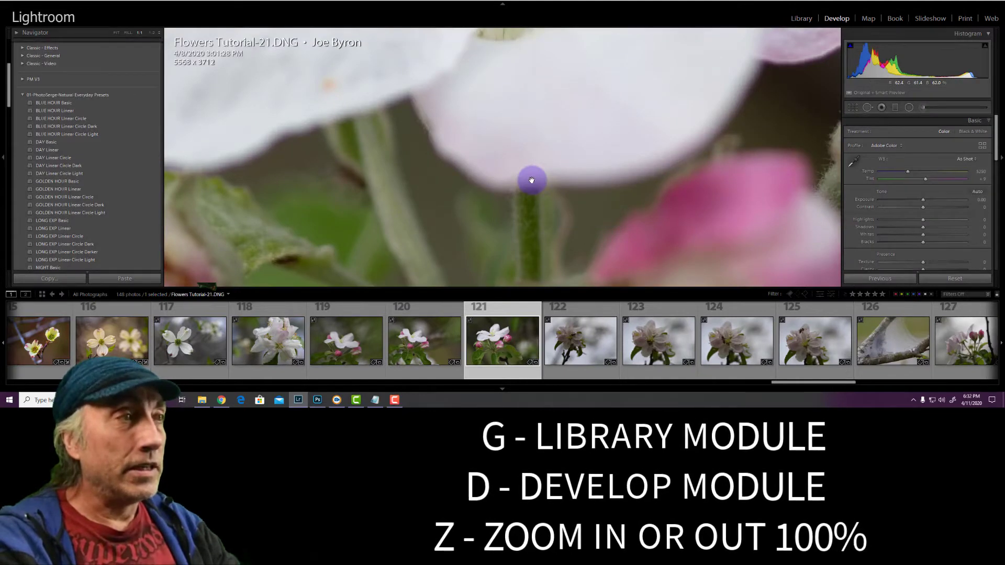
pyautogui.press('z')
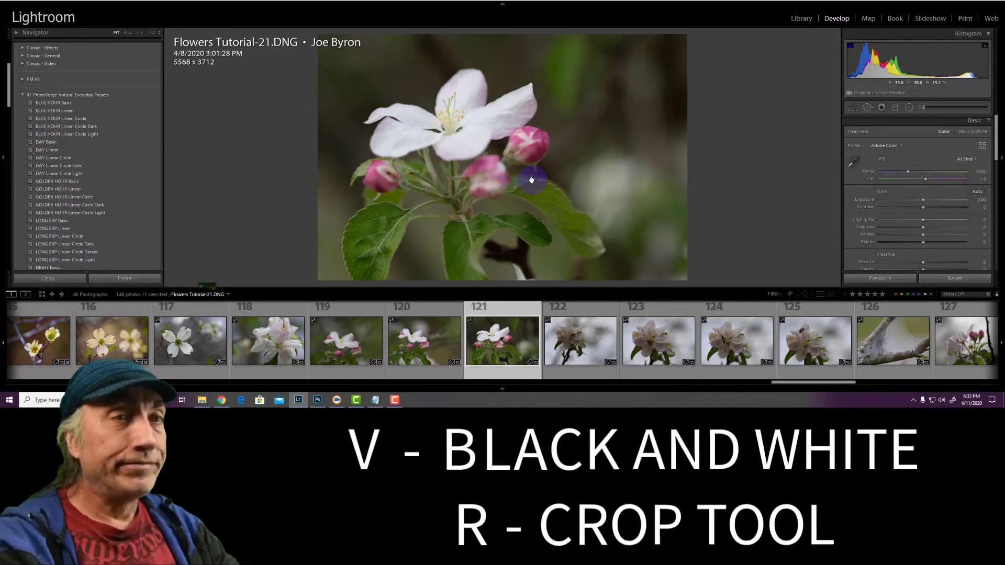
# Convert the pink-budded blossom photo to black and white and switch it back to color
pyautogui.press('v')
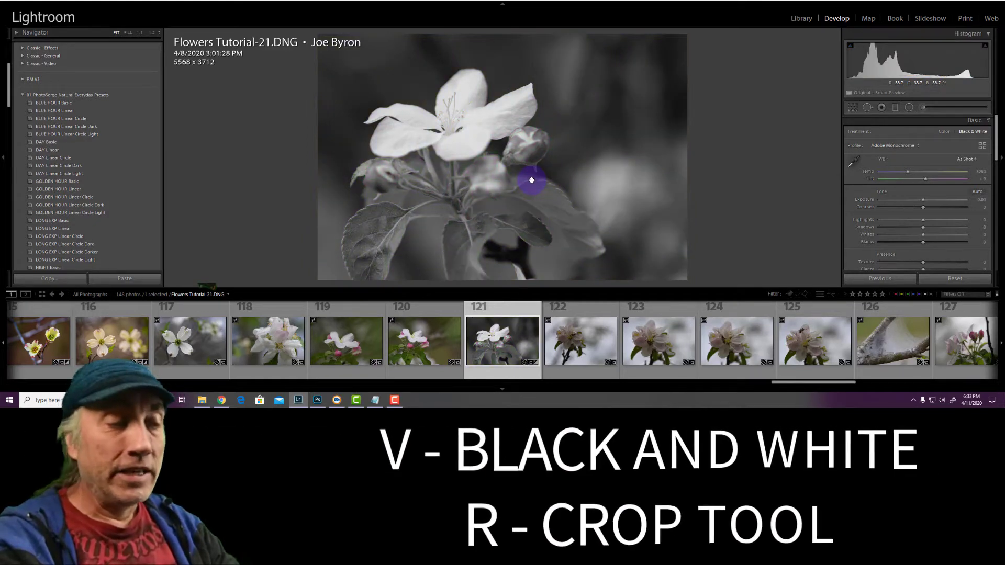
pyautogui.press('v')
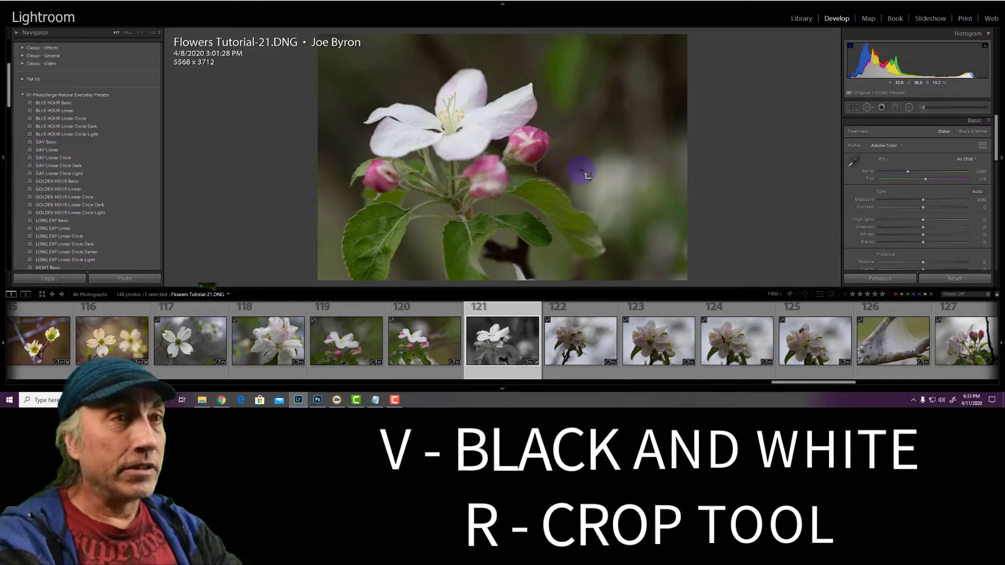
# Start the Crop tool on the blossom photo and set the crop aspect ratio to 16 x 9
pyautogui.press('r')
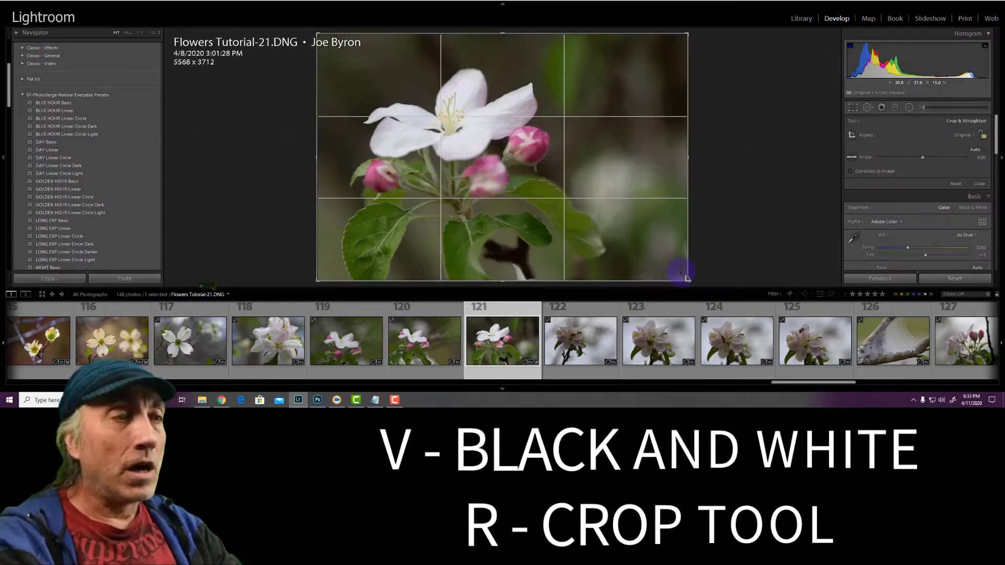
pyautogui.click(964, 135)
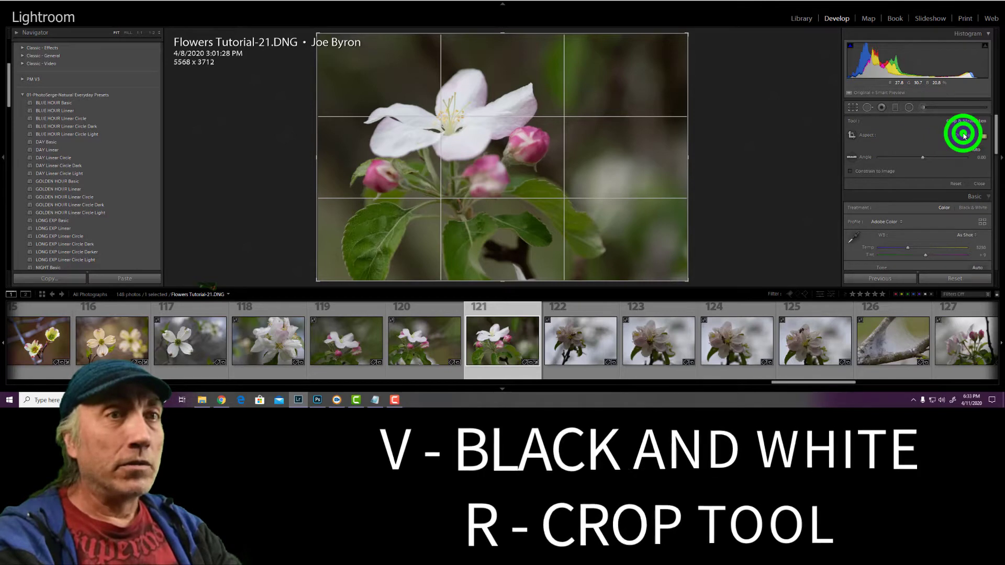
pyautogui.click(921, 228)
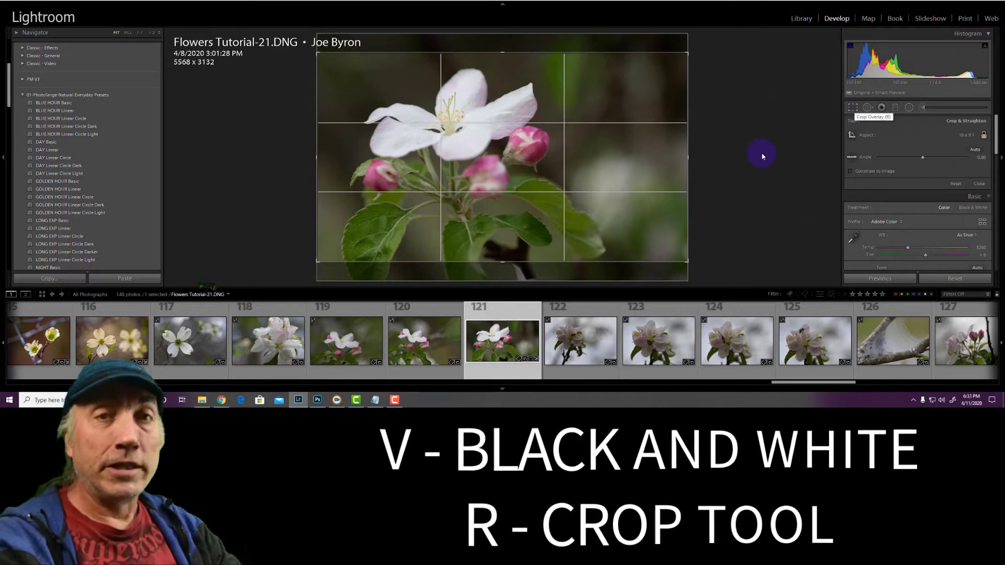
# Apply the 16 x 9 crop to the blossom photo and compare before and after in split view
pyautogui.press('r')
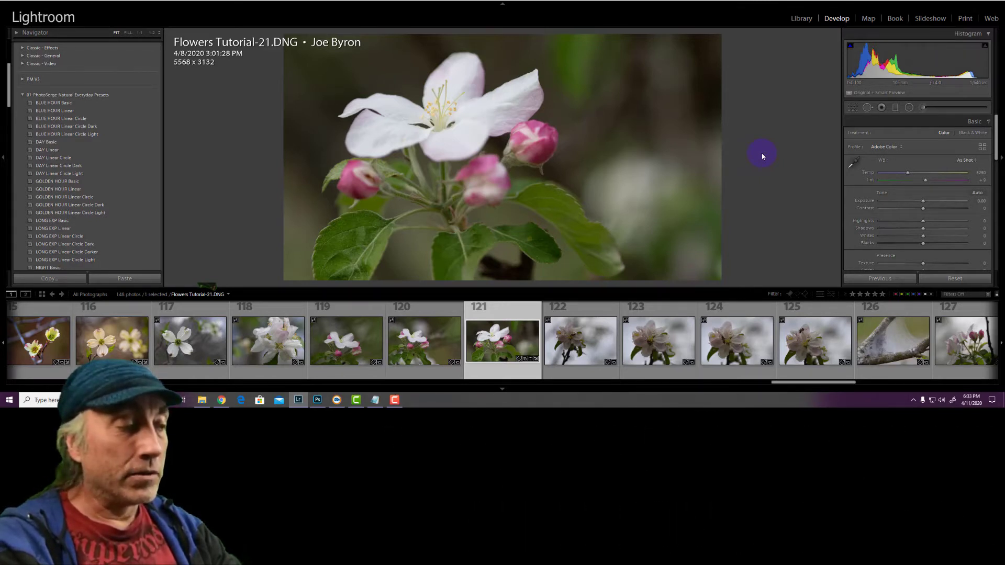
pyautogui.hotkey('shift', 'y')
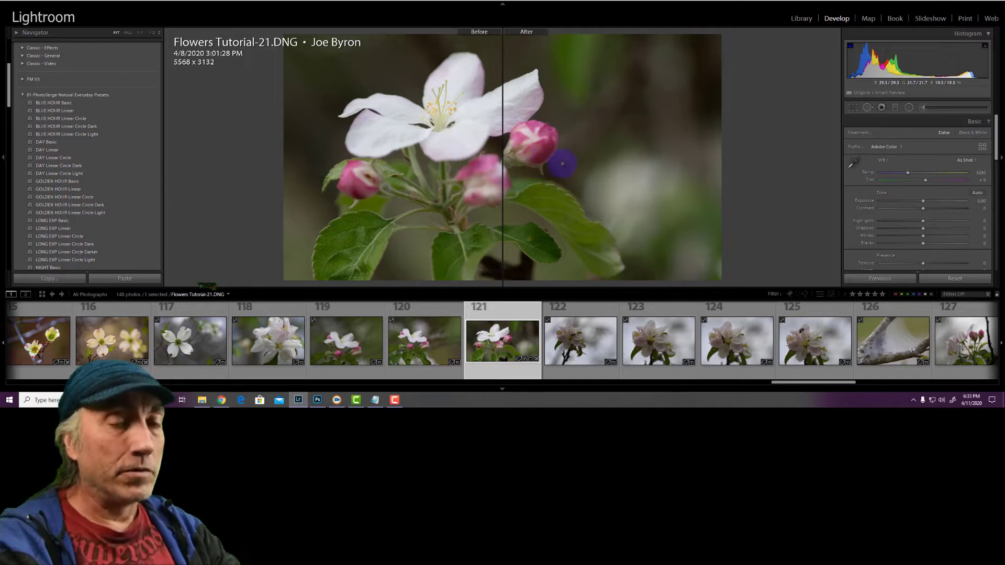
pyautogui.press('y')
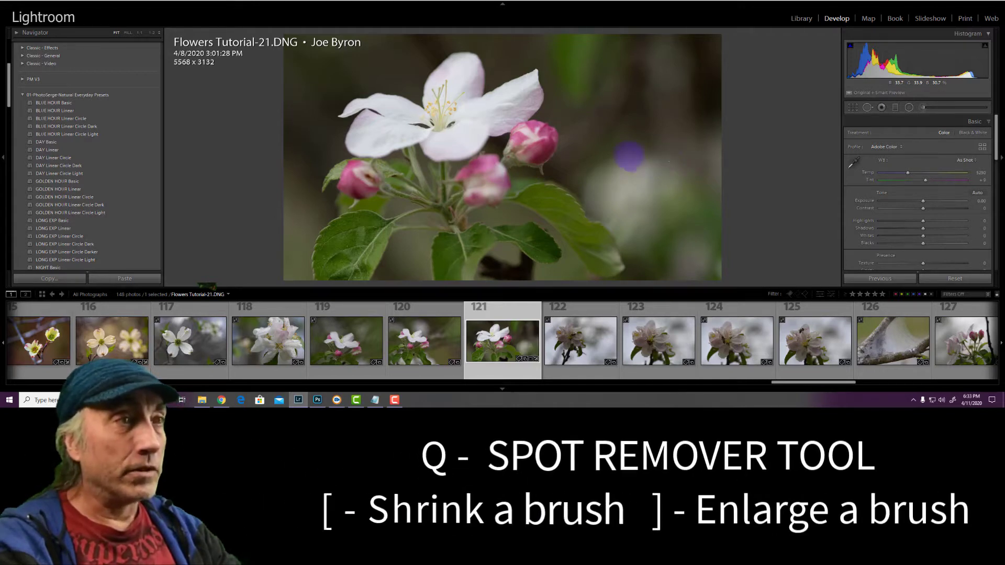
# Heal away the leftmost pink bud with the Spot Removal brush enlarged to size 84 and close the tool
pyautogui.press('q')
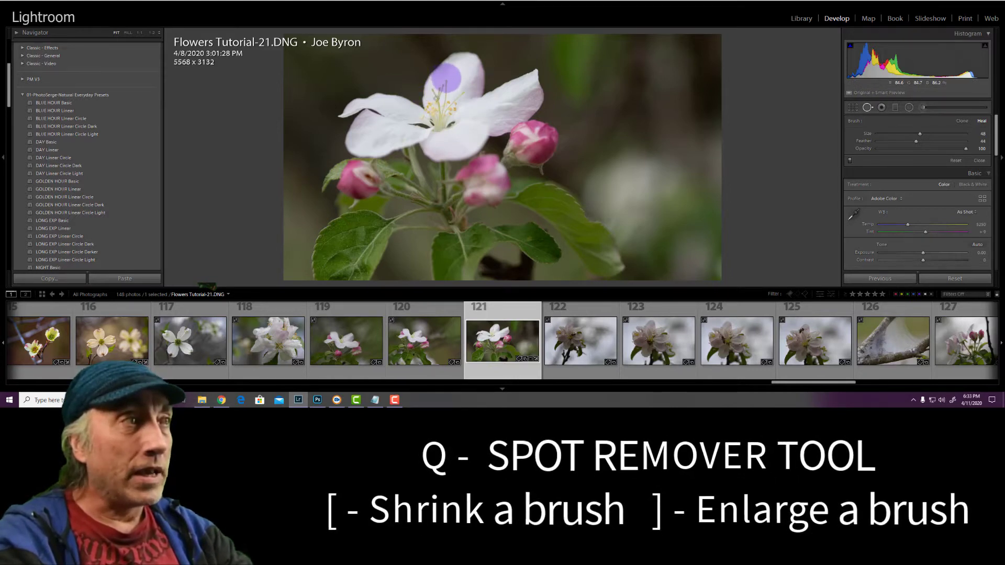
pyautogui.press(']')
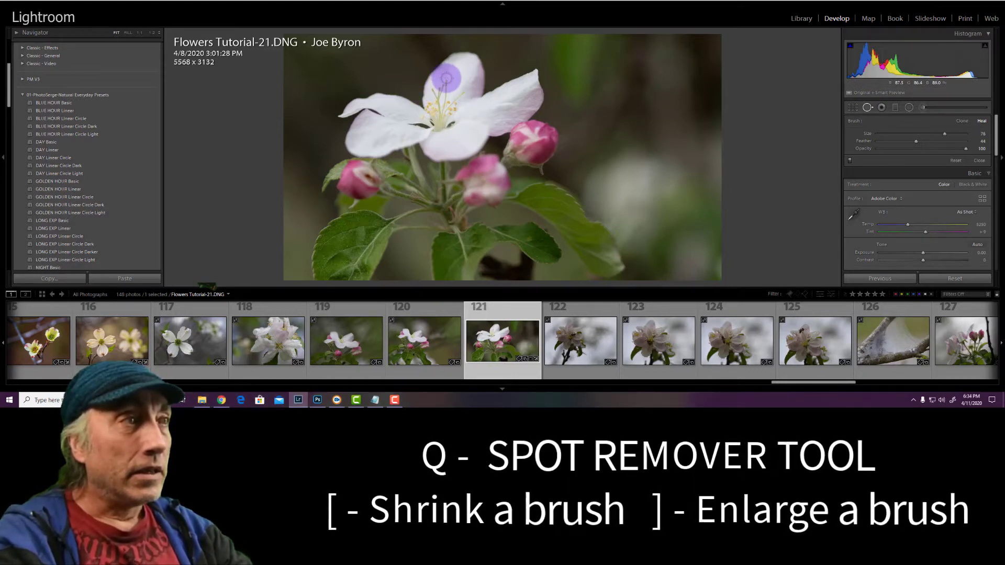
pyautogui.press(']')
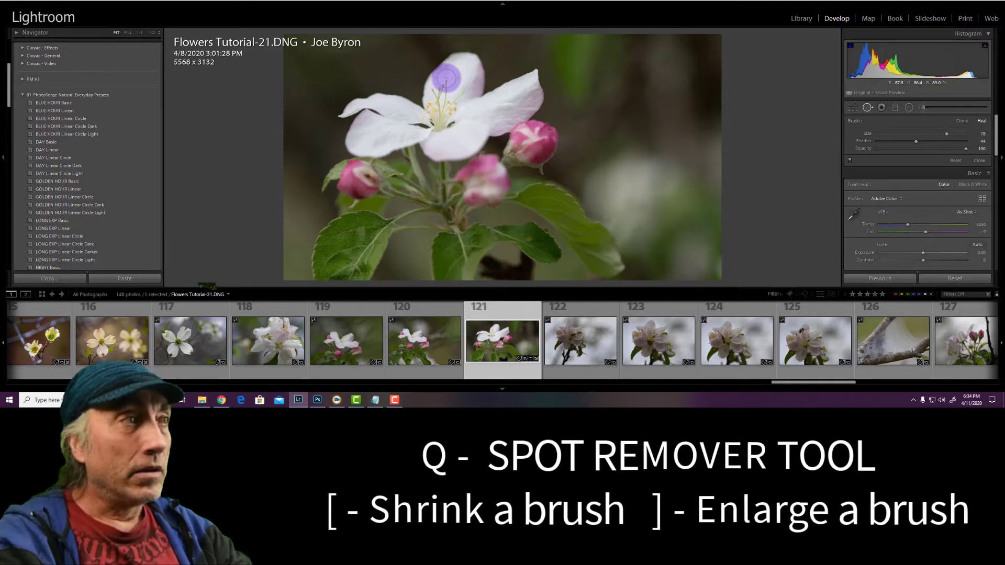
pyautogui.press(']')
pyautogui.press(']')
pyautogui.press(']')
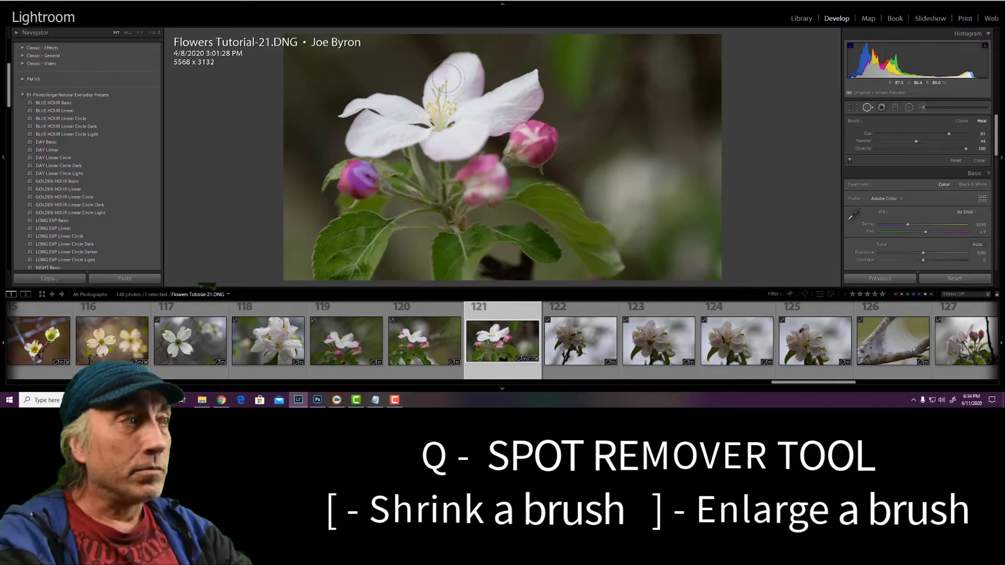
pyautogui.press(']')
pyautogui.press(']')
pyautogui.press(']')
pyautogui.click(359, 181)
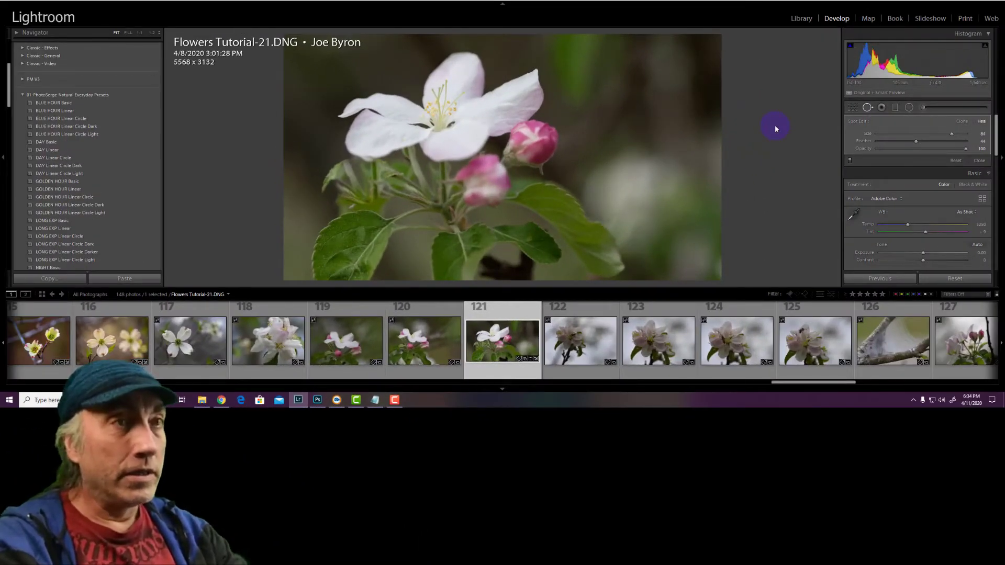
pyautogui.click(868, 111)
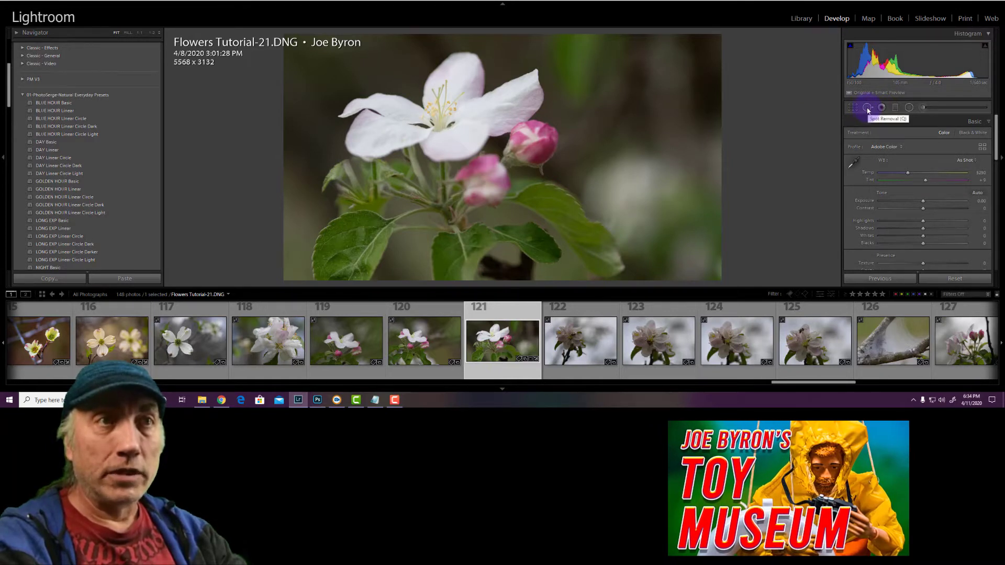
pyautogui.click(867, 109)
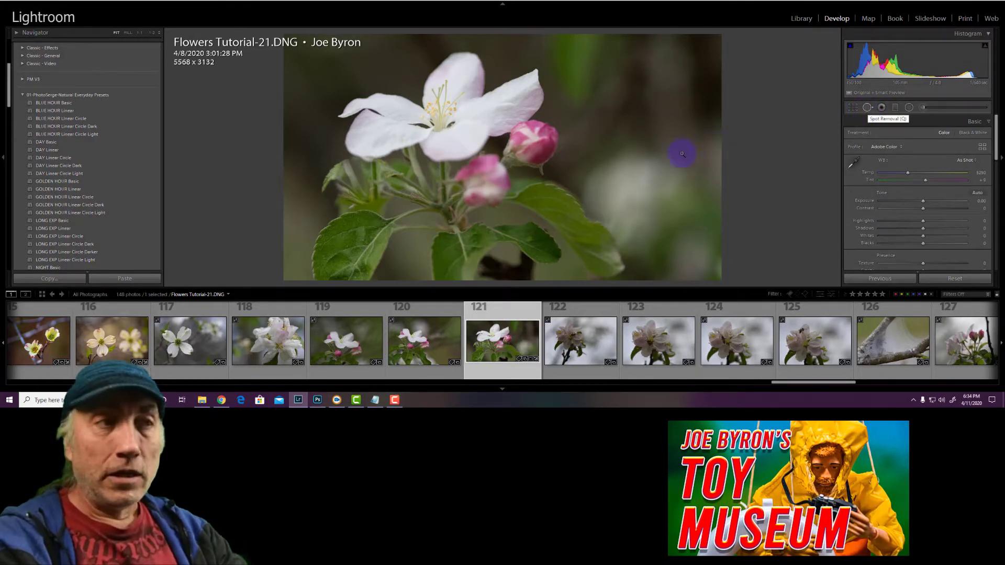
# Draw a graduated filter from the photo's right edge inward across the white blossom and set its exposure to -0.79
pyautogui.click(896, 108)
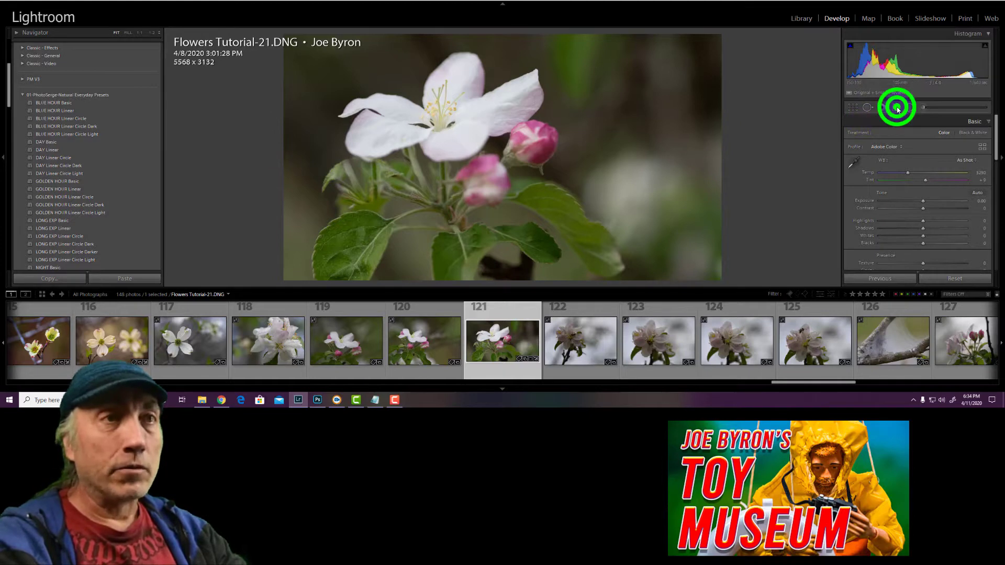
pyautogui.click(725, 154)
pyautogui.moveTo(408, 166); pyautogui.dragTo(398, 160)
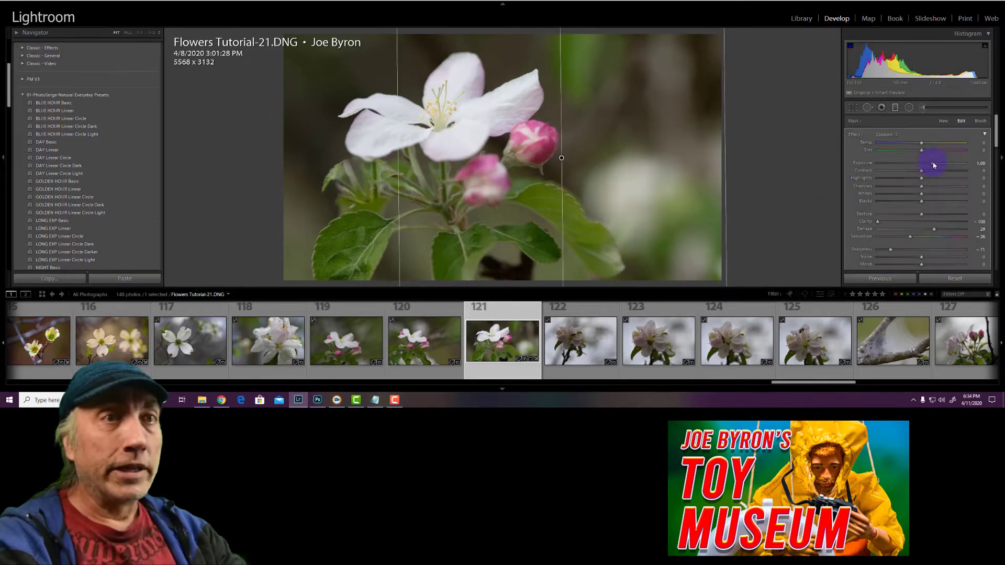
pyautogui.click(931, 164)
pyautogui.click(907, 167)
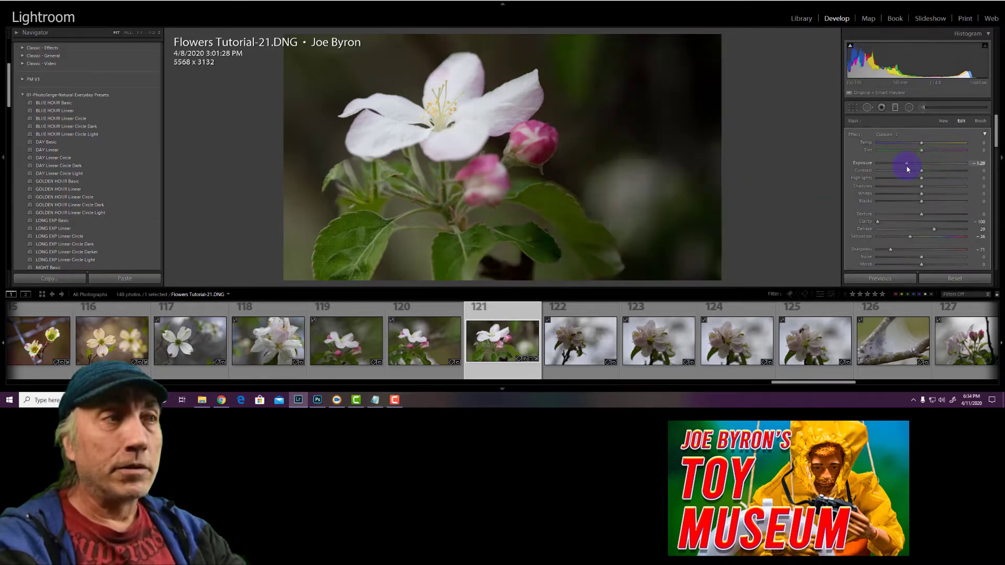
pyautogui.moveTo(907, 166); pyautogui.dragTo(906, 166)
pyautogui.click(913, 164)
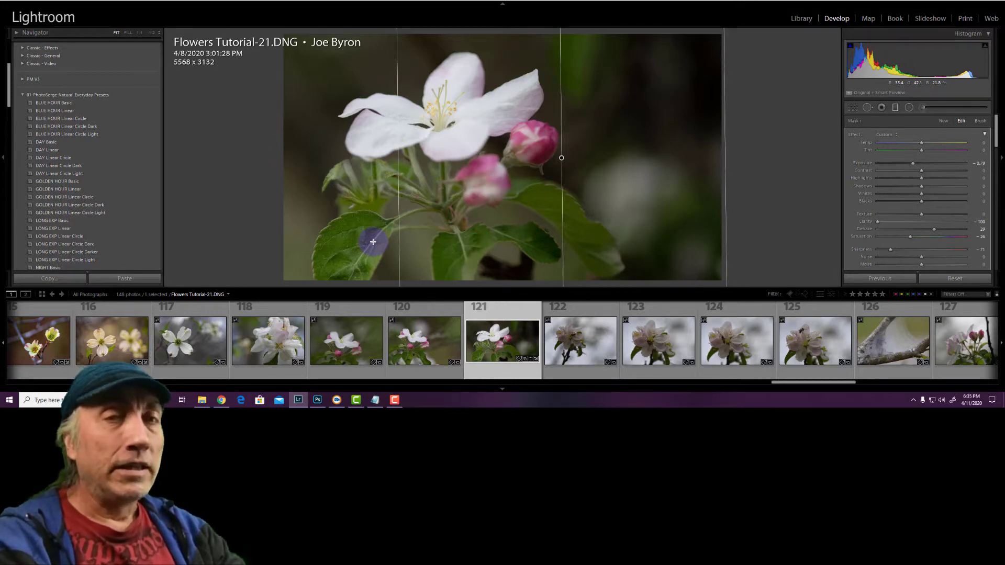
# Hide, show and hide the graduated filter's pin again, and reset all Develop adjustments on the blossom photo
pyautogui.press('h')
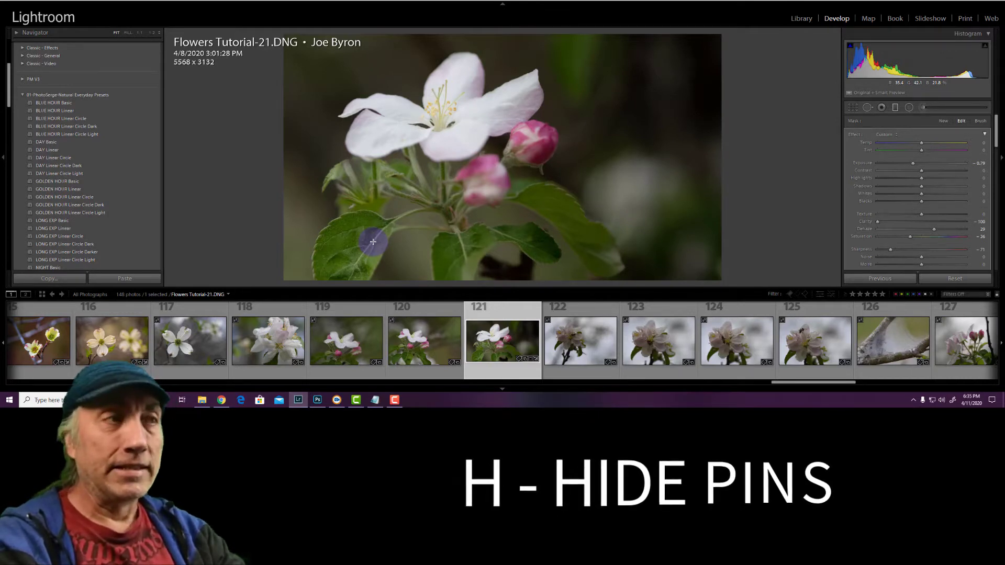
pyautogui.press('h')
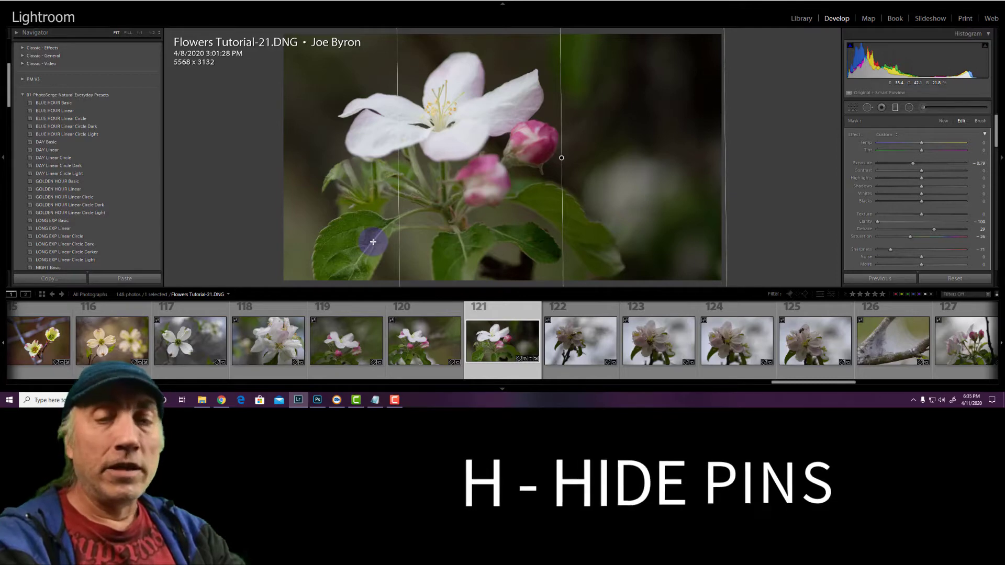
pyautogui.press('h')
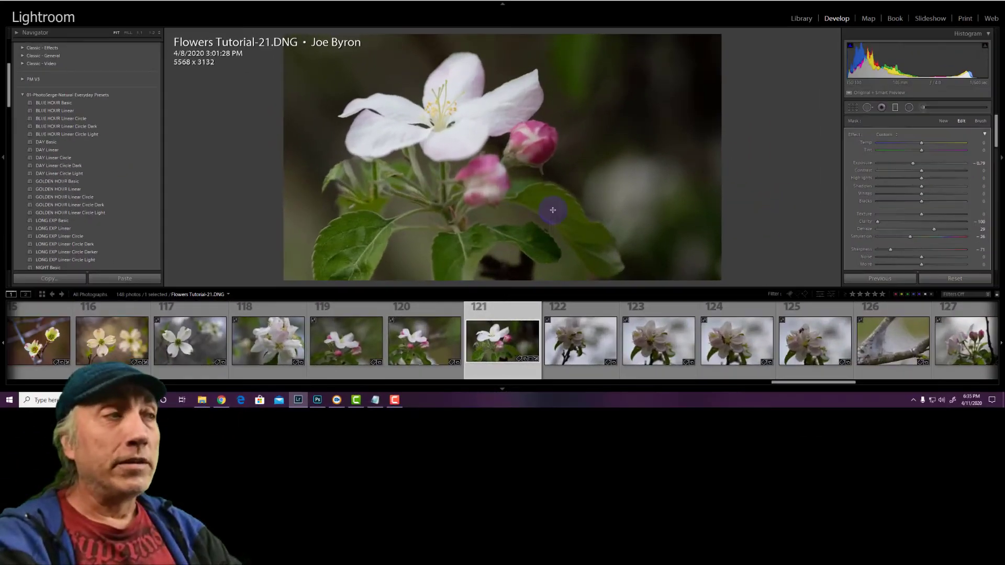
pyautogui.click(942, 278)
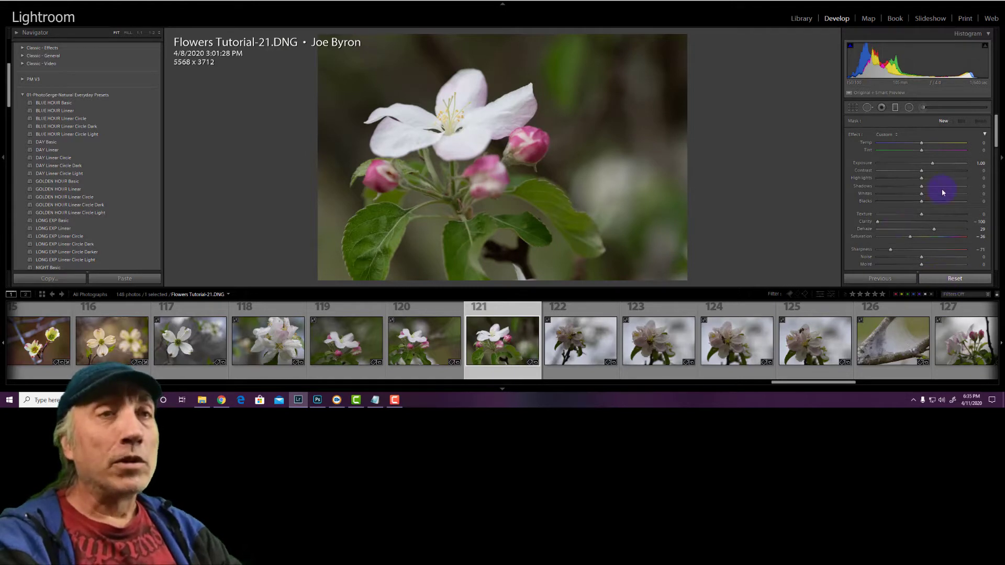
# Hide the adjustments panel, the presets panel and the filmstrip to enlarge the photo view
pyautogui.click(995, 157)
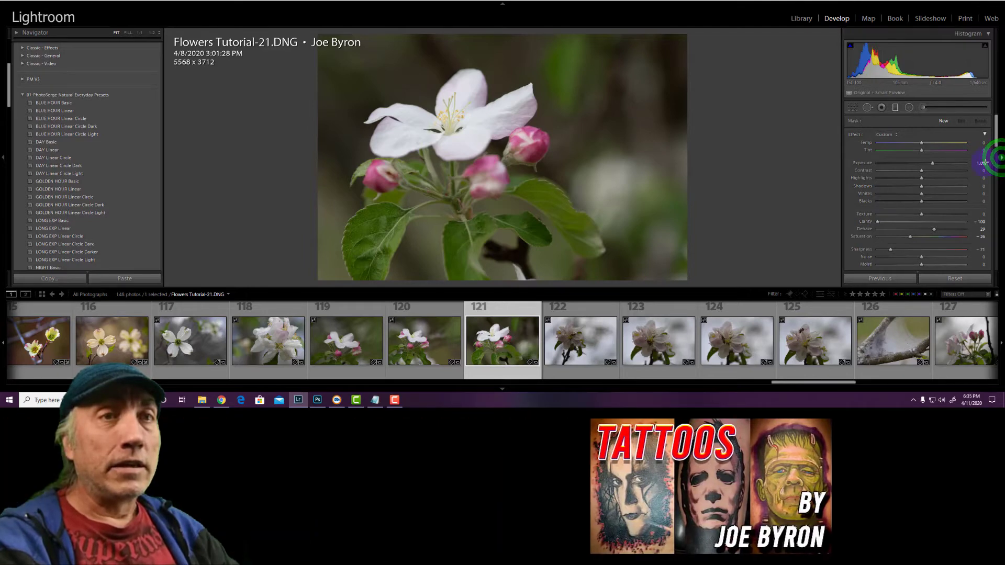
pyautogui.click(2, 158)
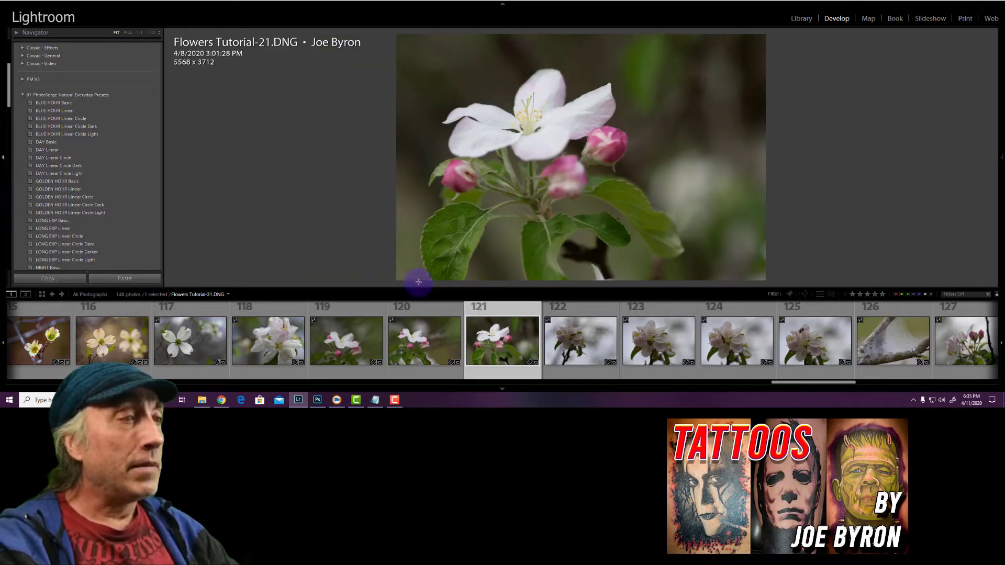
pyautogui.click(503, 390)
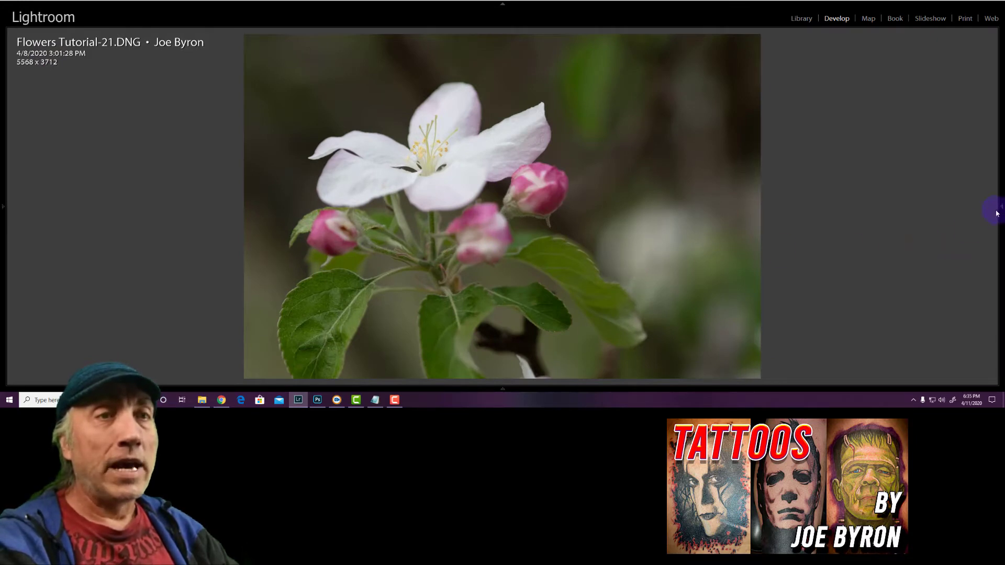
# Bring back both side panels and the filmstrip, and toggle the module picker, leaving it shown
pyautogui.moveTo(997, 213)
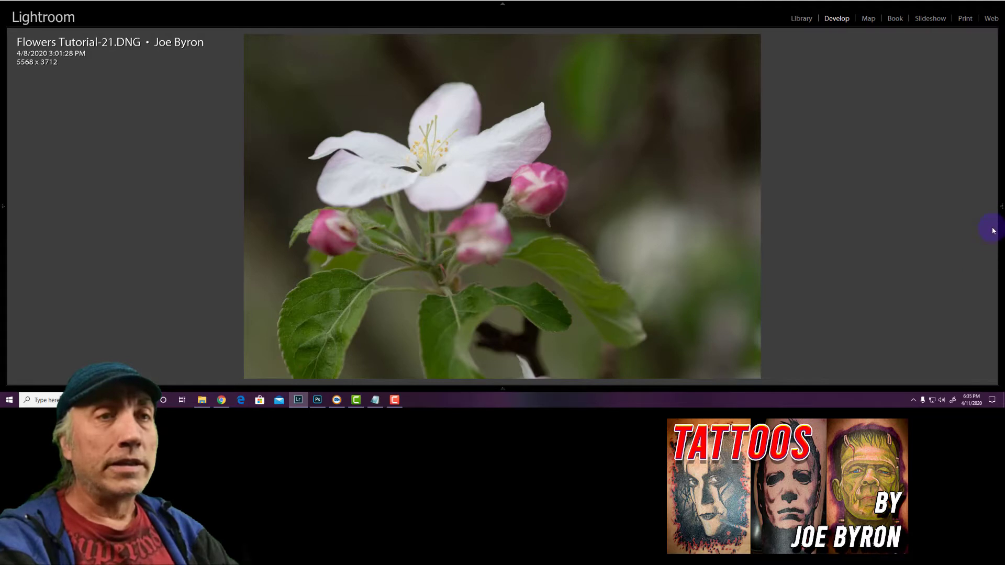
pyautogui.moveTo(993, 230)
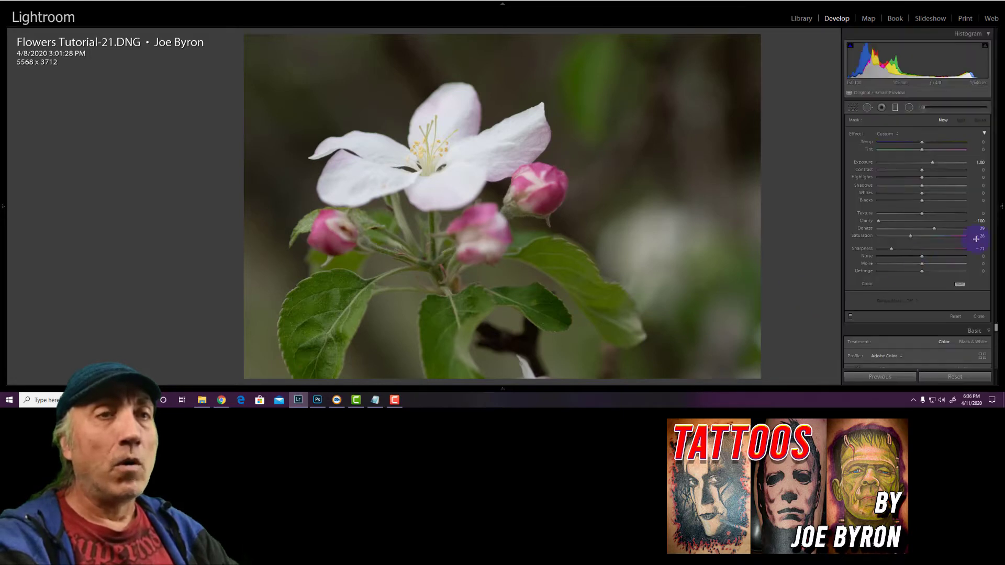
pyautogui.click(1001, 209)
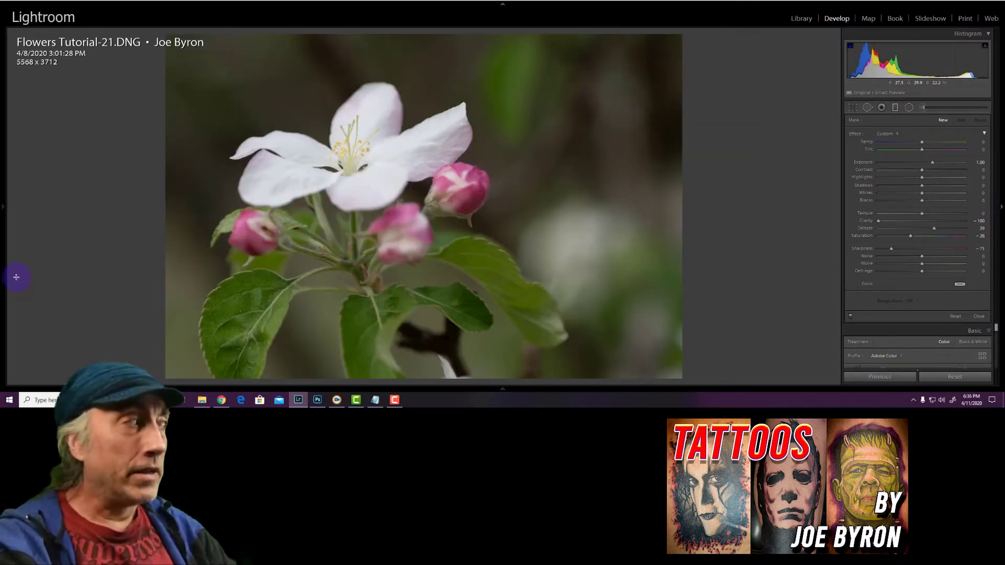
pyautogui.click(2, 211)
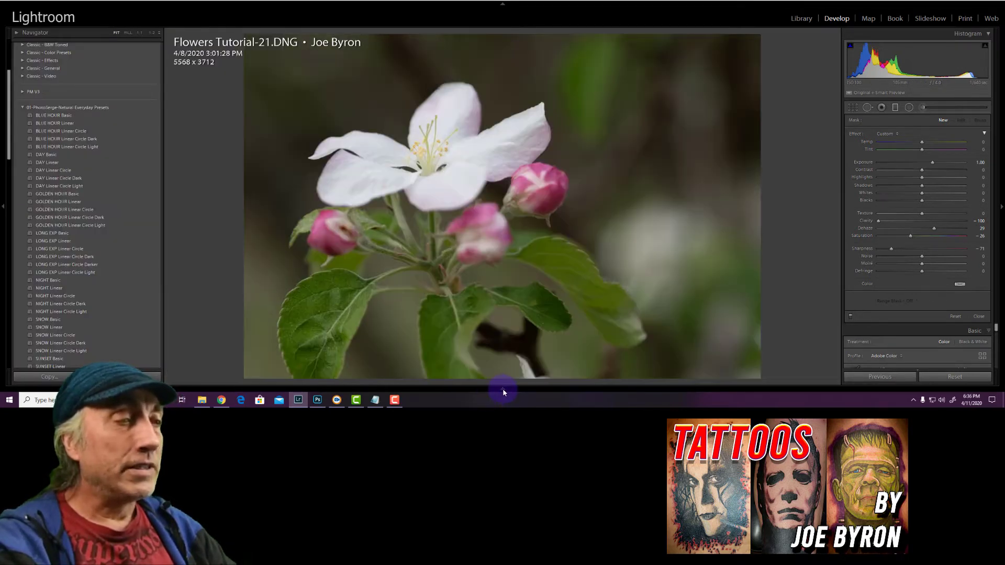
pyautogui.click(502, 388)
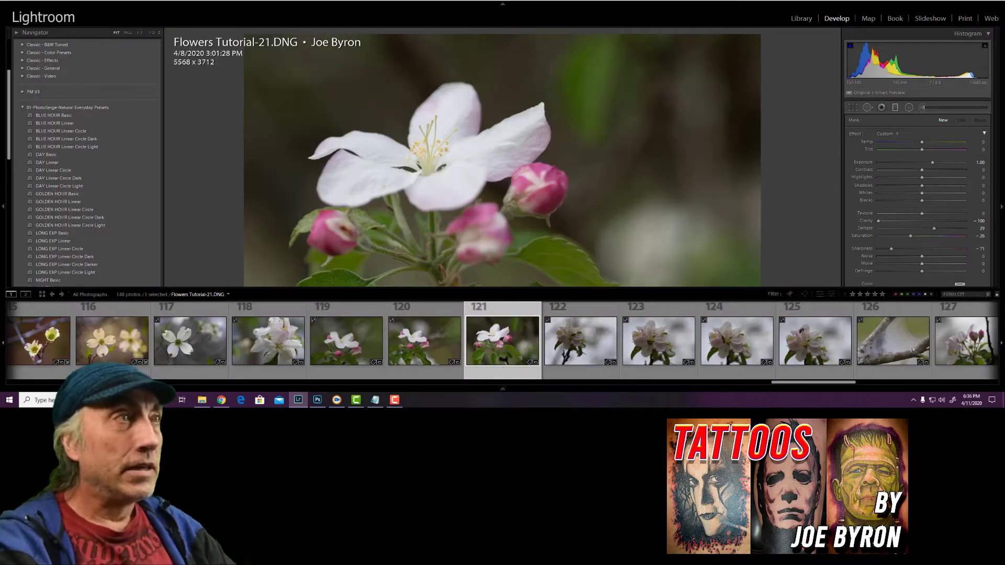
pyautogui.click(503, 4)
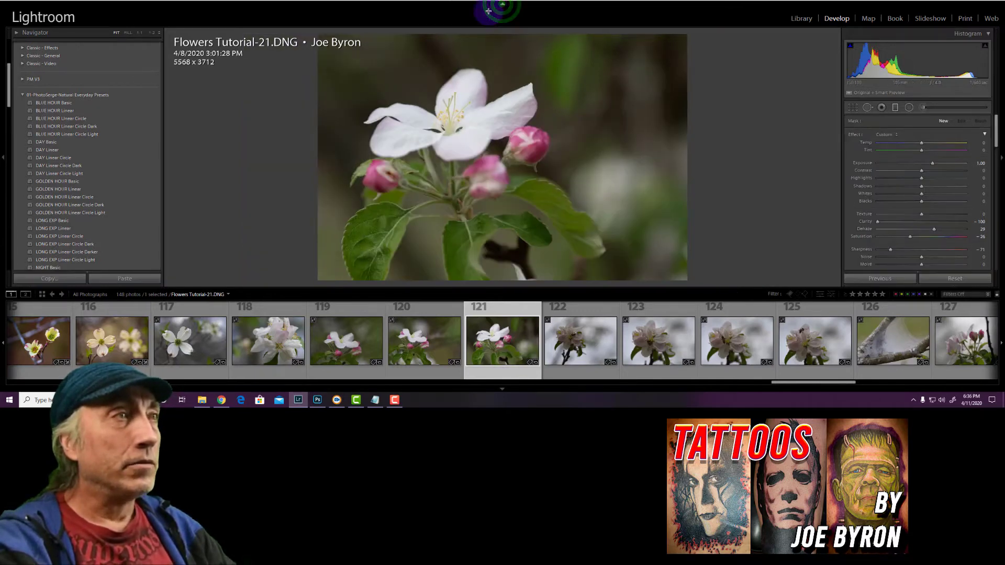
pyautogui.click(503, 5)
pyautogui.click(502, 6)
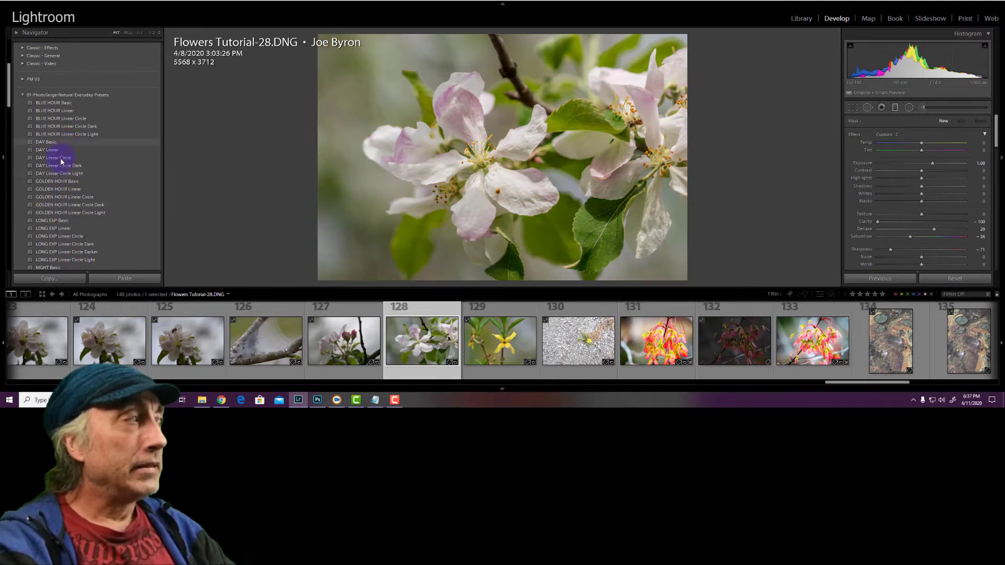
# Apply the SUNSET Basic preset to Flowers Tutorial-28.DNG and undo it, twice in a row
pyautogui.scroll(-5, 61, 162)
pyautogui.scroll(-3, 59, 154)
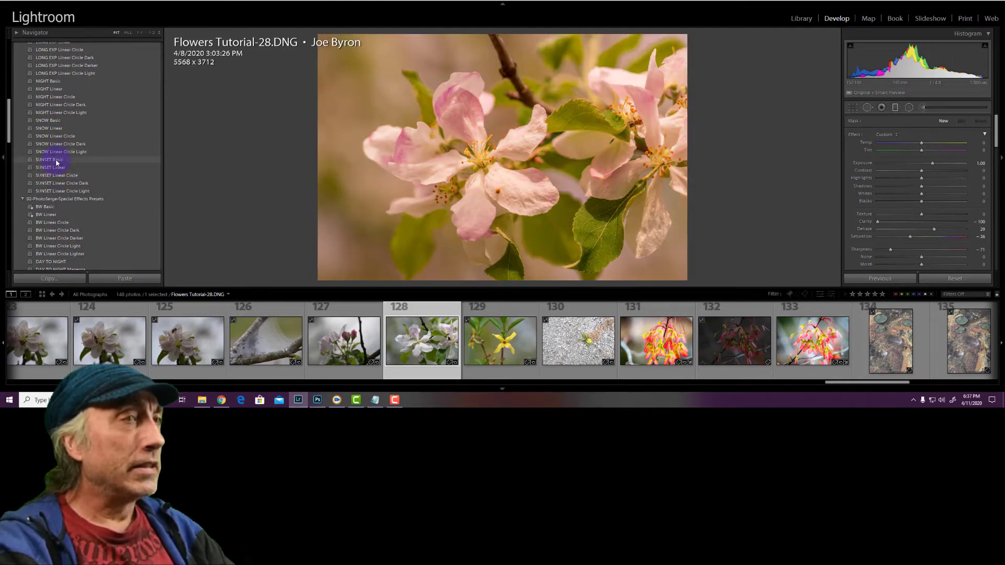
pyautogui.click(56, 160)
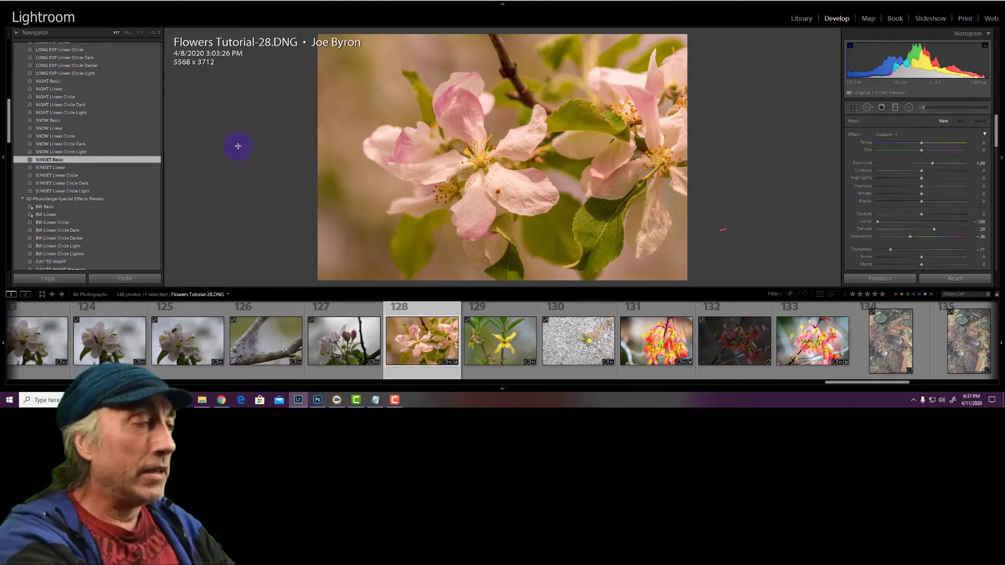
pyautogui.hotkey('ctrl', 'z')
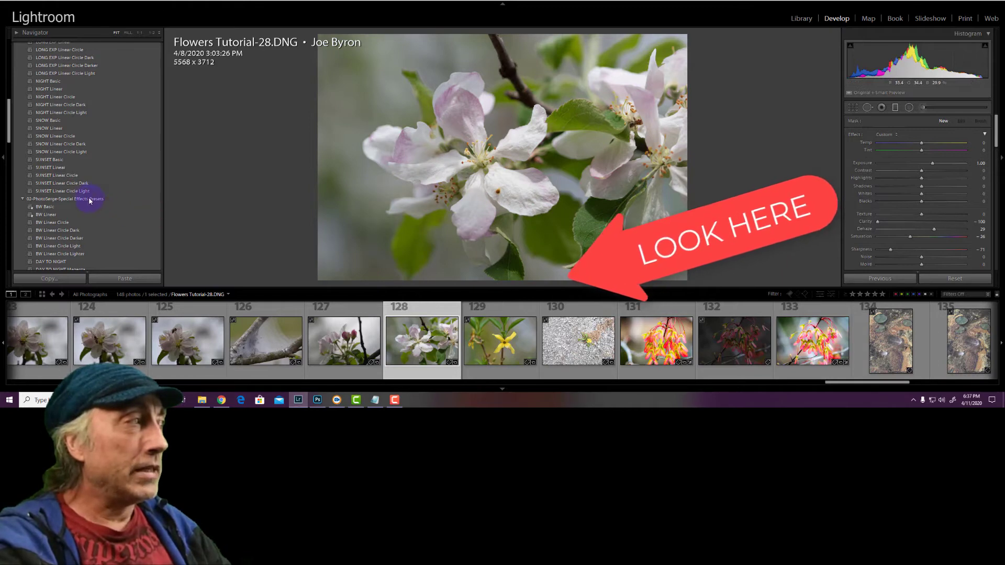
pyautogui.click(58, 160)
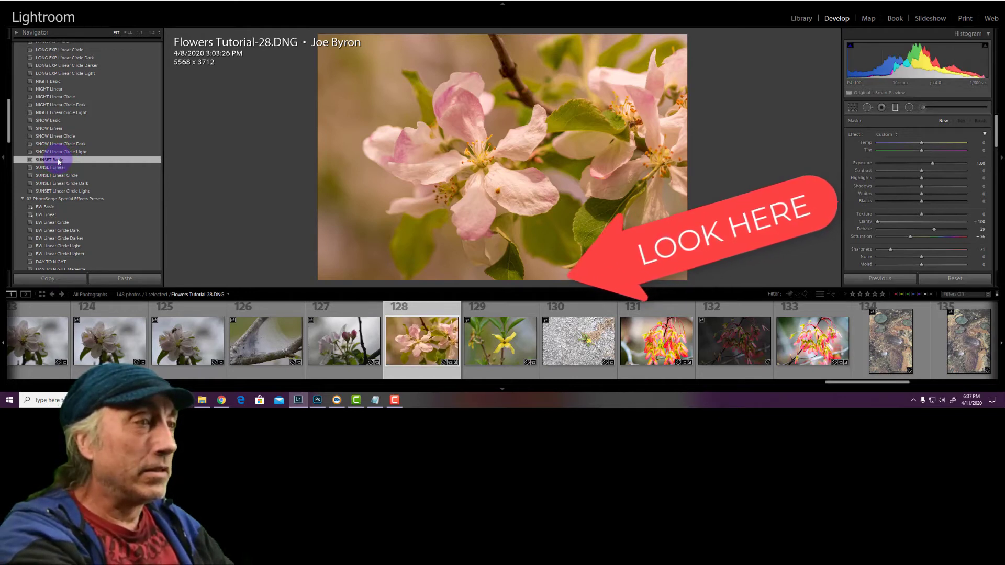
pyautogui.hotkey('ctrl', 'z')
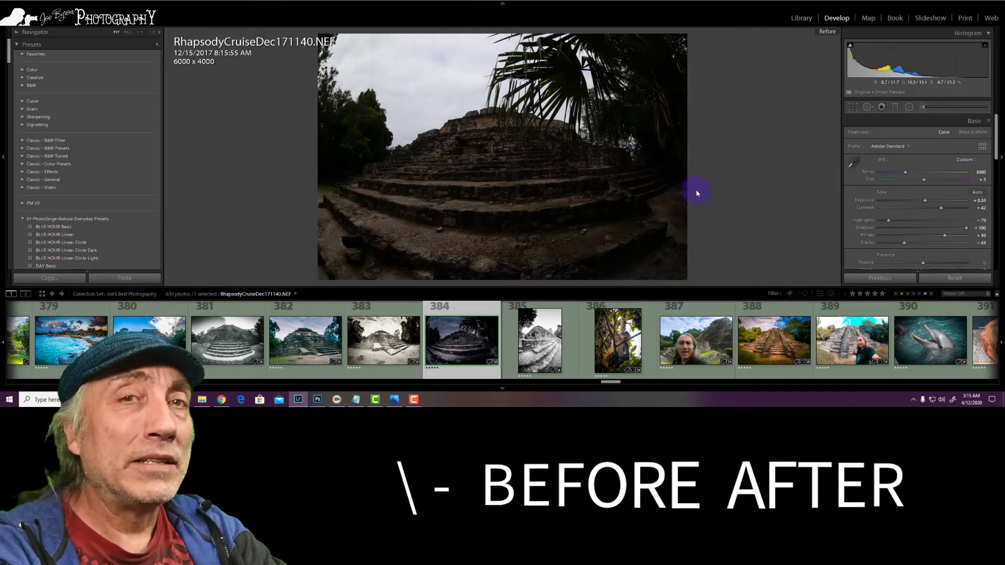
# Compare the before and after versions of the stone pyramid photo RhapsodyCruiseDec171140.NEF
pyautogui.press('\\')
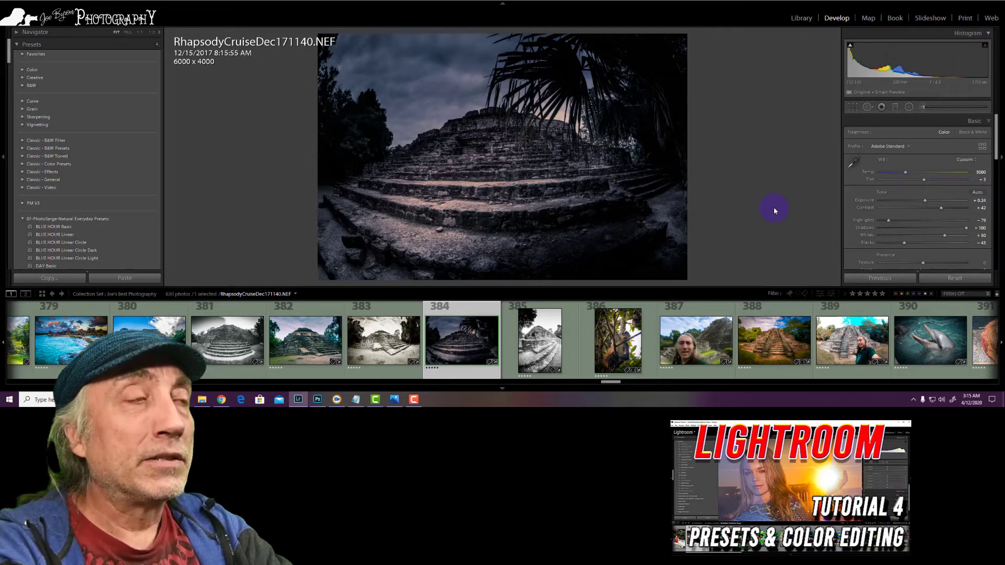
pyautogui.press('\\')
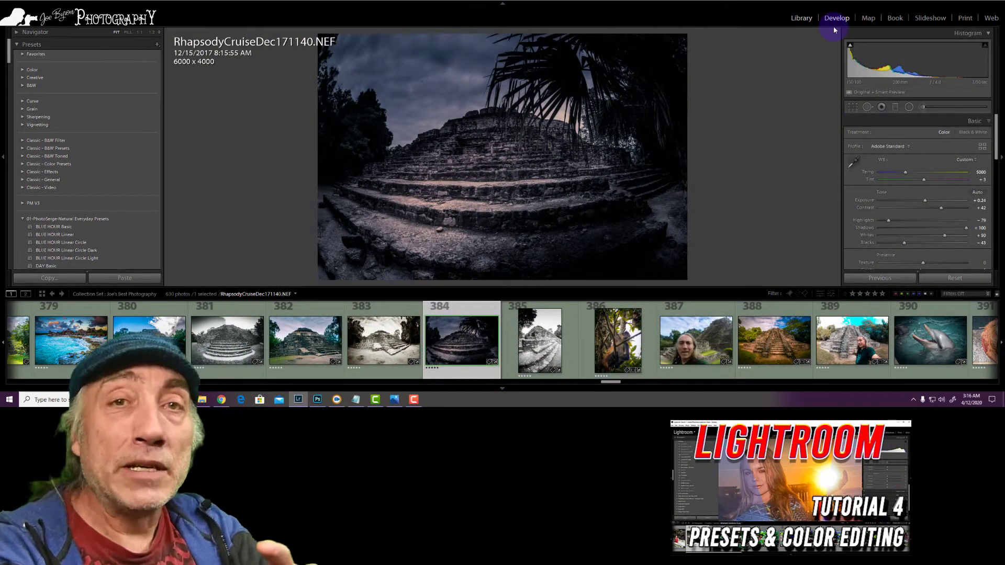
# In the Library, select the six pyramid photos 380 to 385 and show them together in Survey view
pyautogui.click(801, 19)
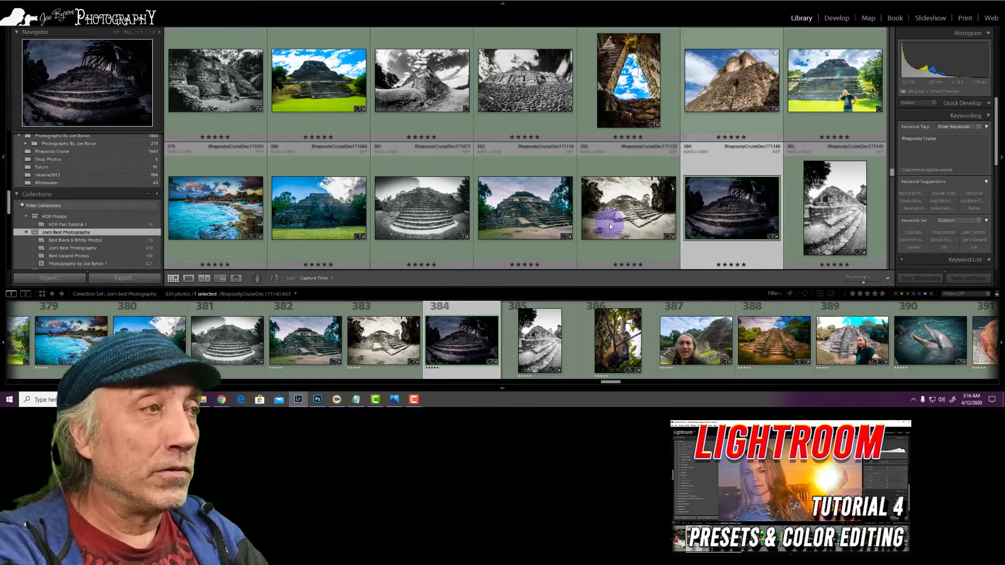
pyautogui.click(527, 325)
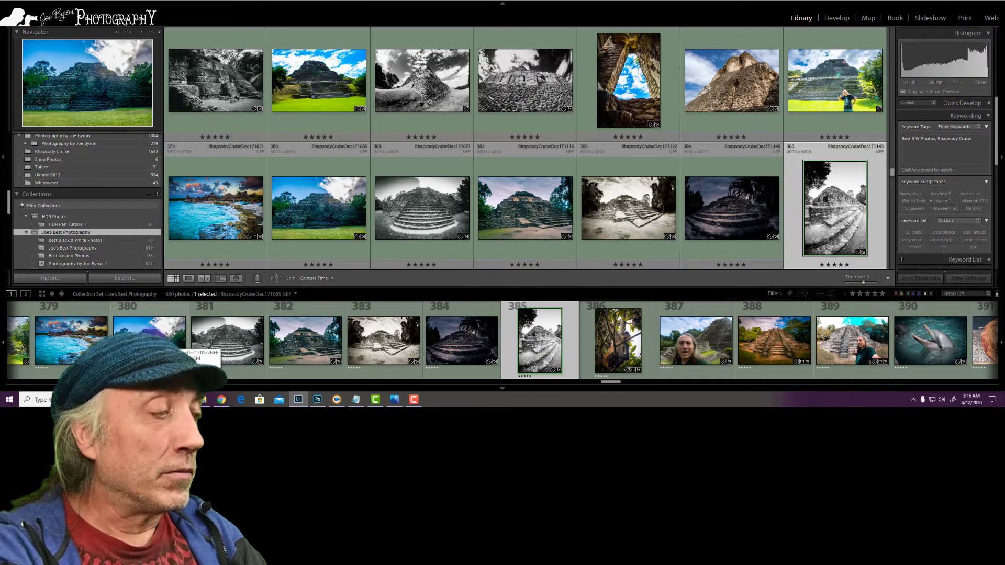
pyautogui.keyDown('shift'); pyautogui.click(183, 331); pyautogui.keyUp('shift')
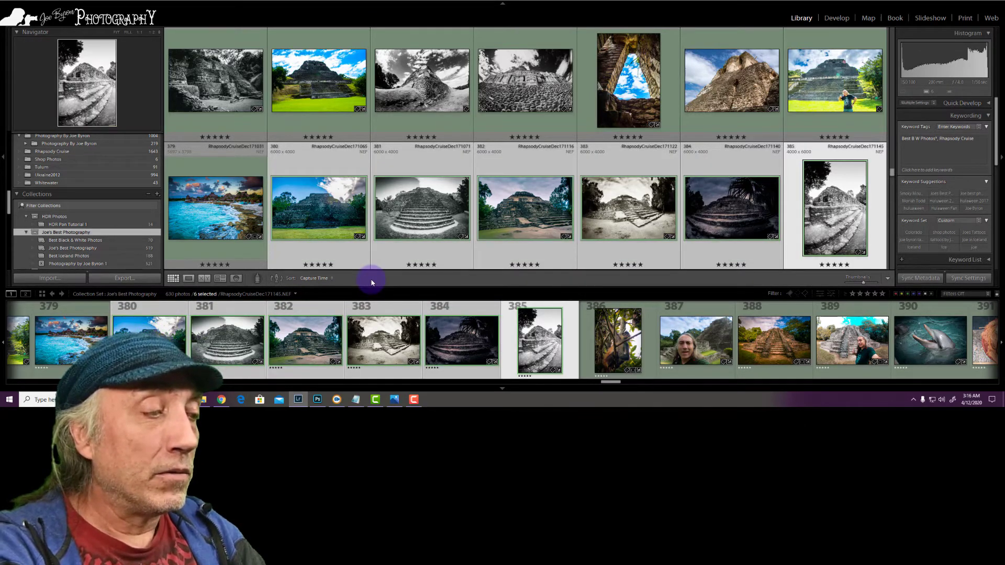
pyautogui.press('n')
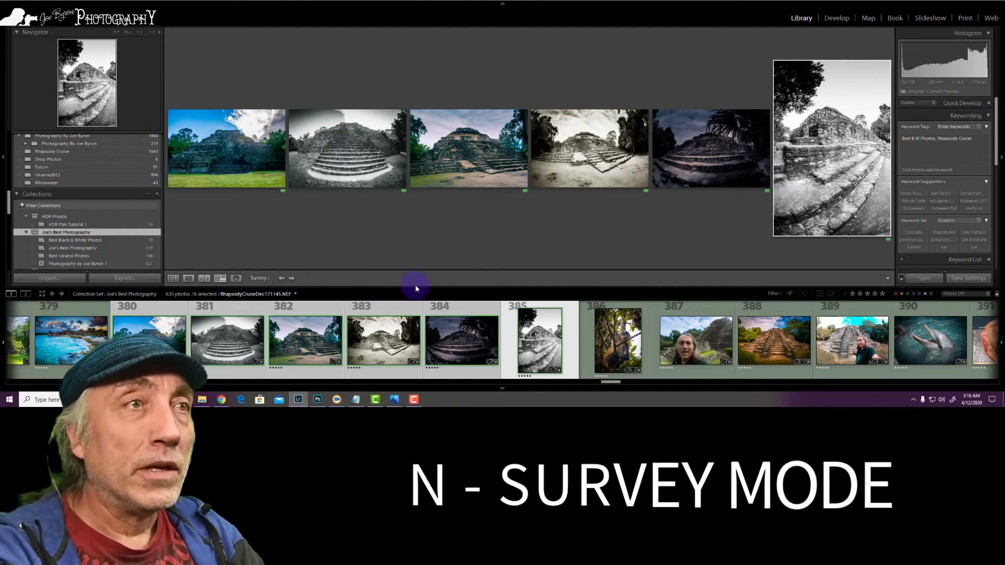
# View the sepia pyramid photo from the survey set in full screen, and return to the Grid view
pyautogui.click(563, 168)
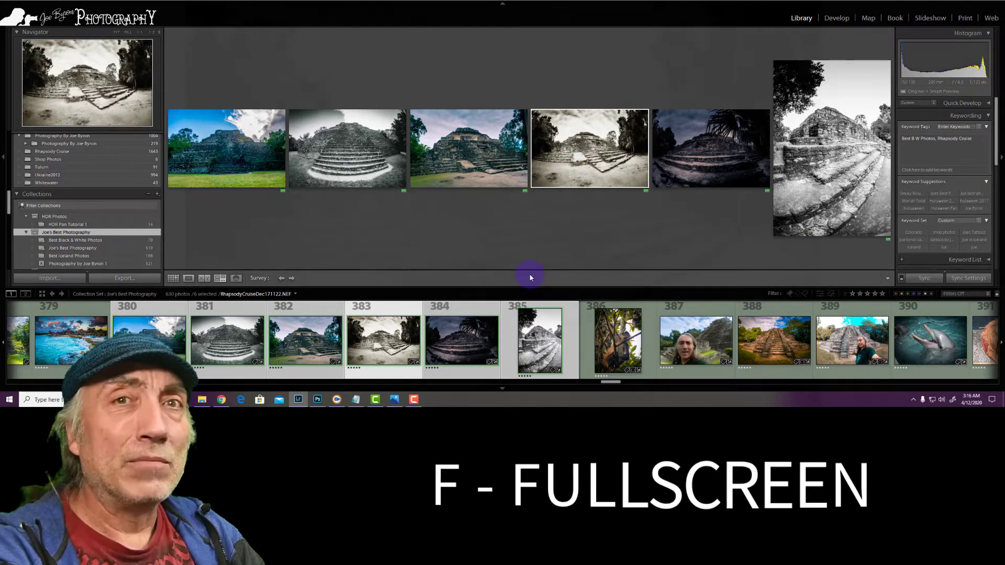
pyautogui.press('f')
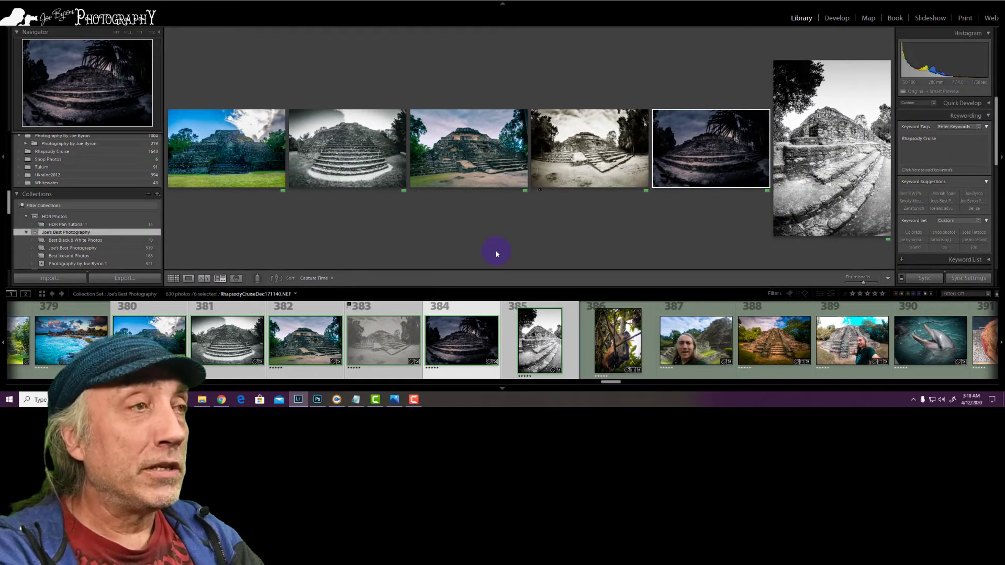
pyautogui.press('g')
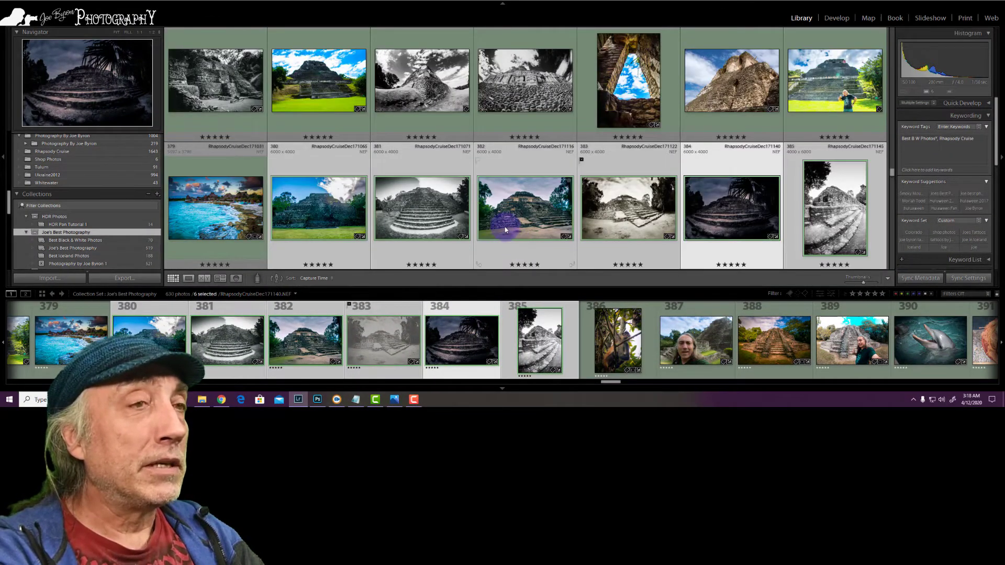
# Open the dolphin photo RhapsodyCruiseDec171430.NEF in Loupe view and take it into the Develop module
pyautogui.scroll(-3, 576, 214)
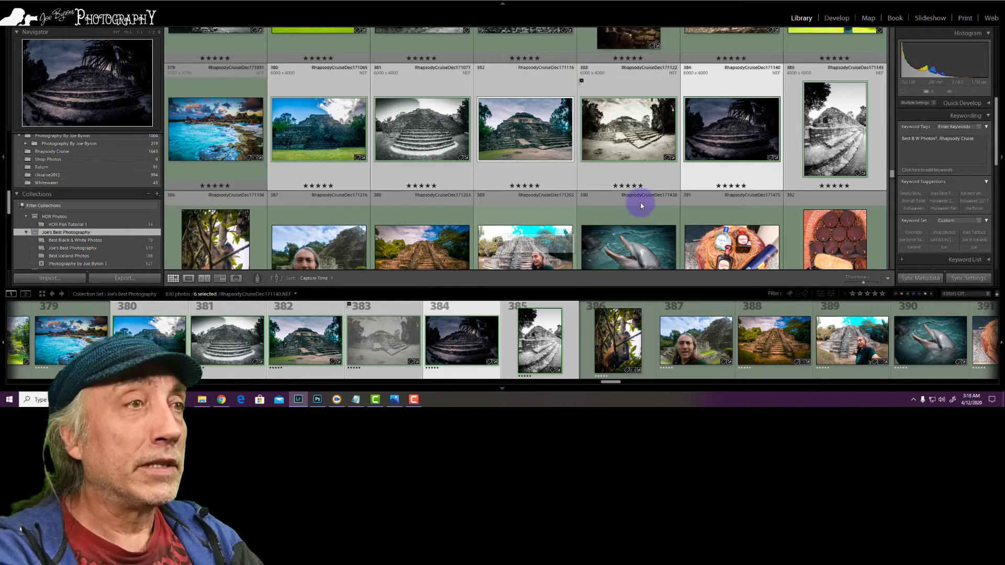
pyautogui.click(636, 188)
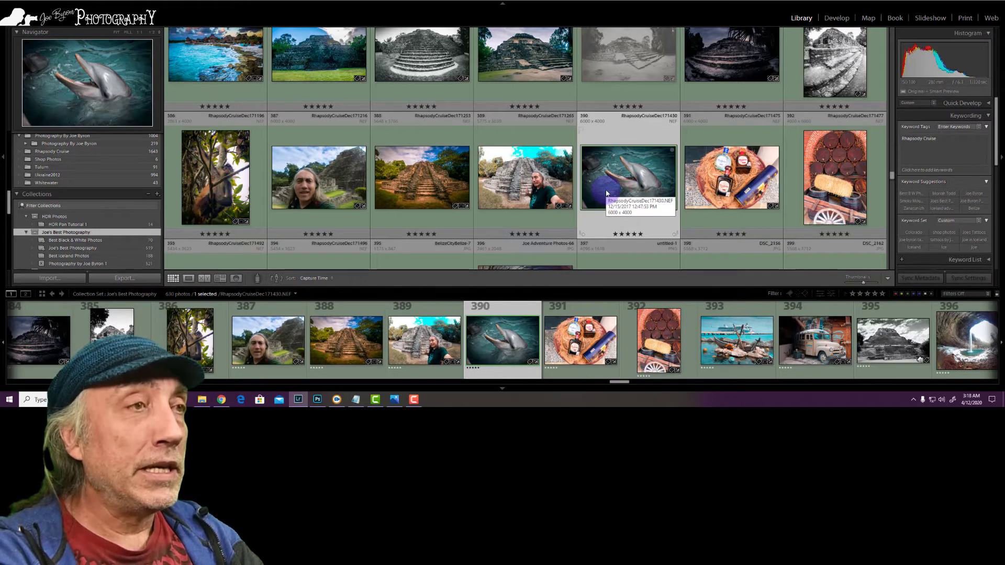
pyautogui.doubleClick(606, 194)
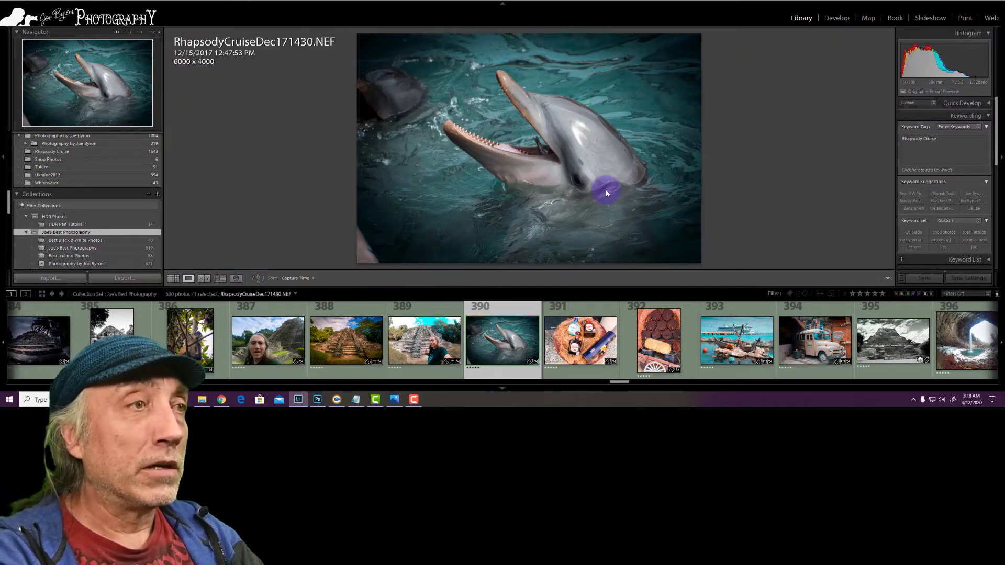
pyautogui.click(835, 19)
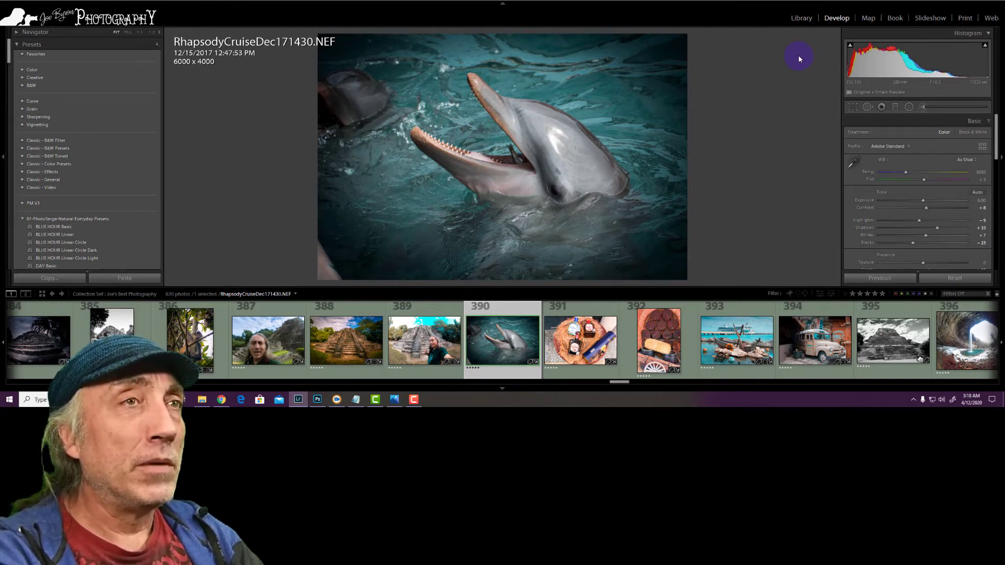
# Sample several neutral grey spots on the dolphin's head with the White Balance Selector to try different white balances
pyautogui.press('w')
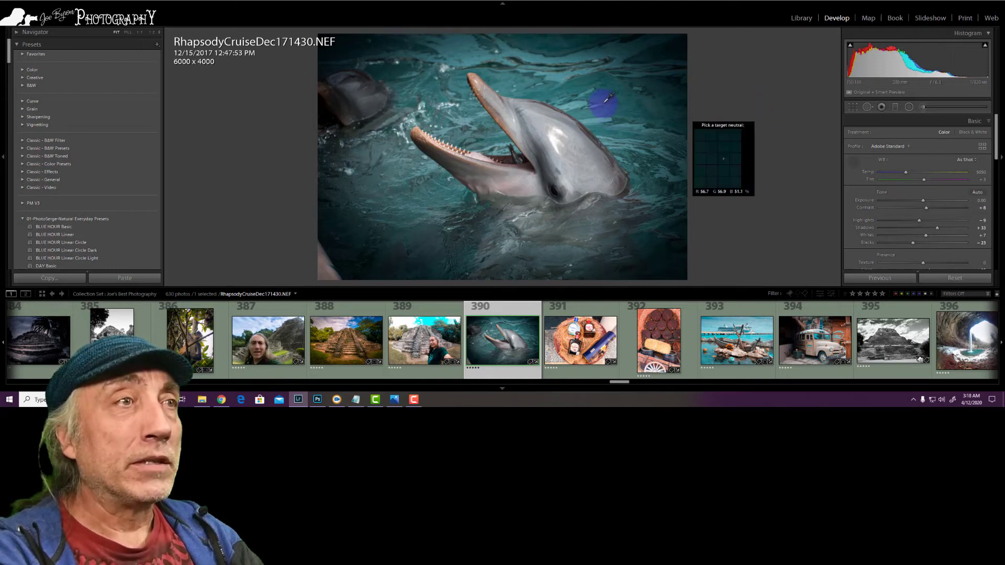
pyautogui.click(534, 116)
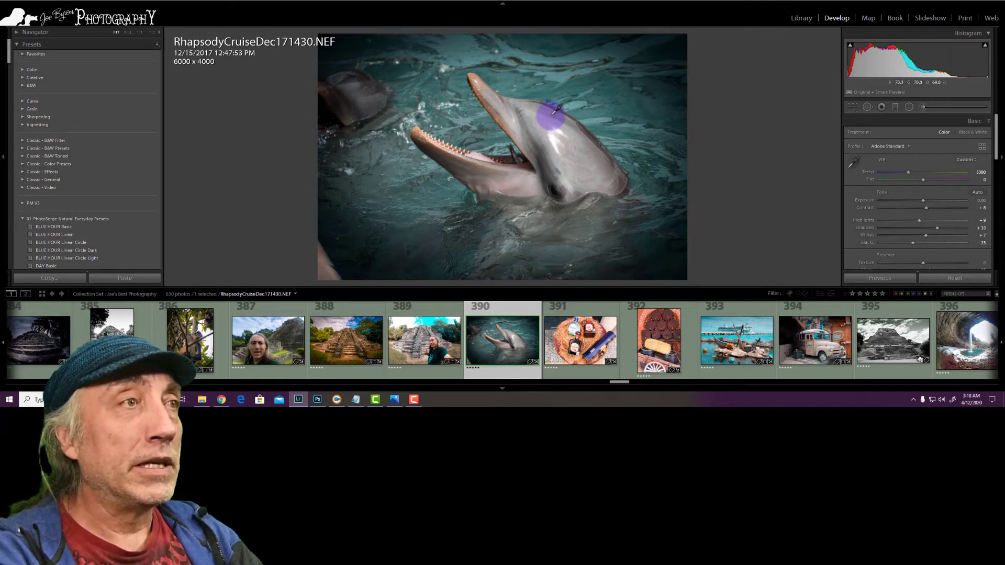
pyautogui.click(551, 115)
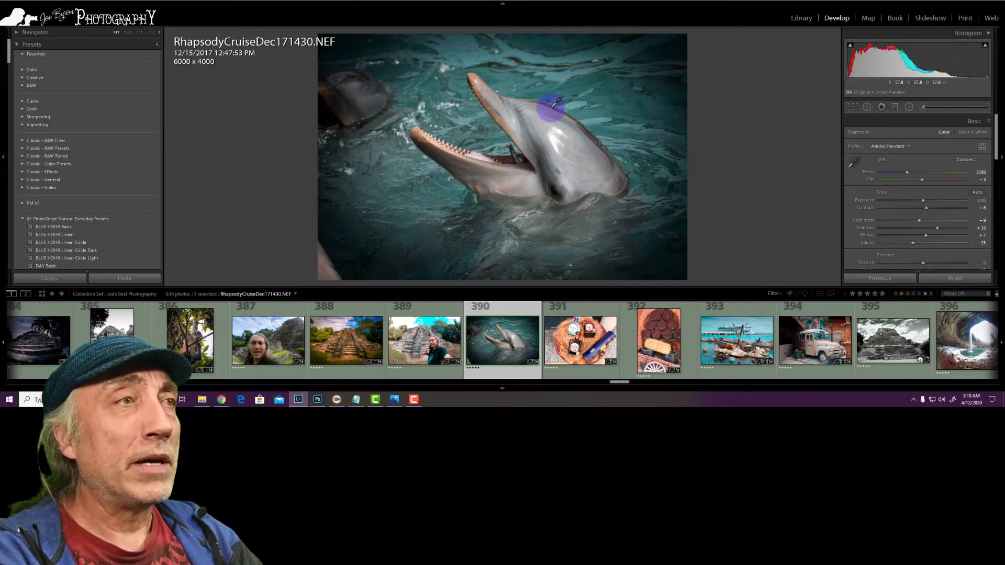
pyautogui.click(550, 107)
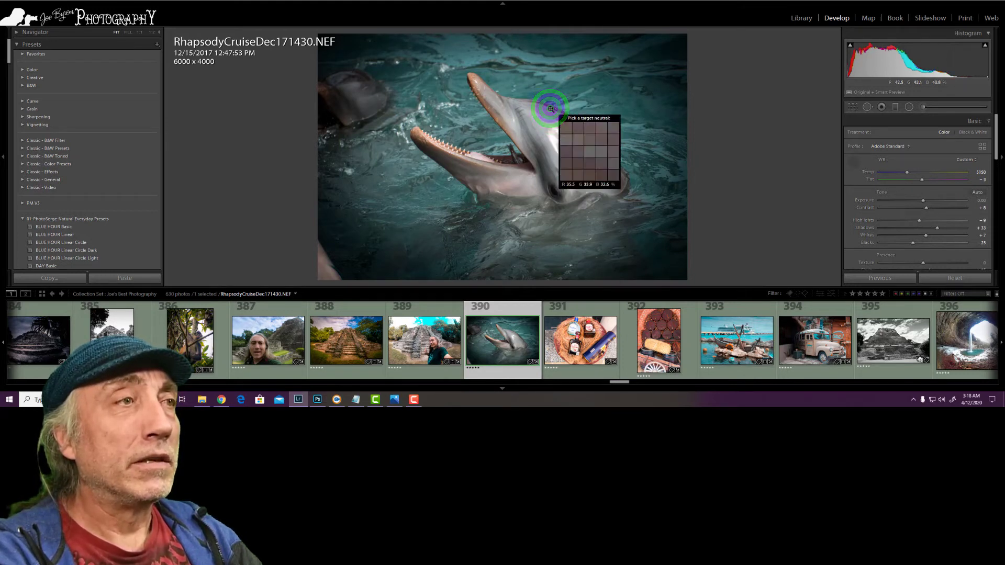
pyautogui.click(551, 108)
pyautogui.press('w')
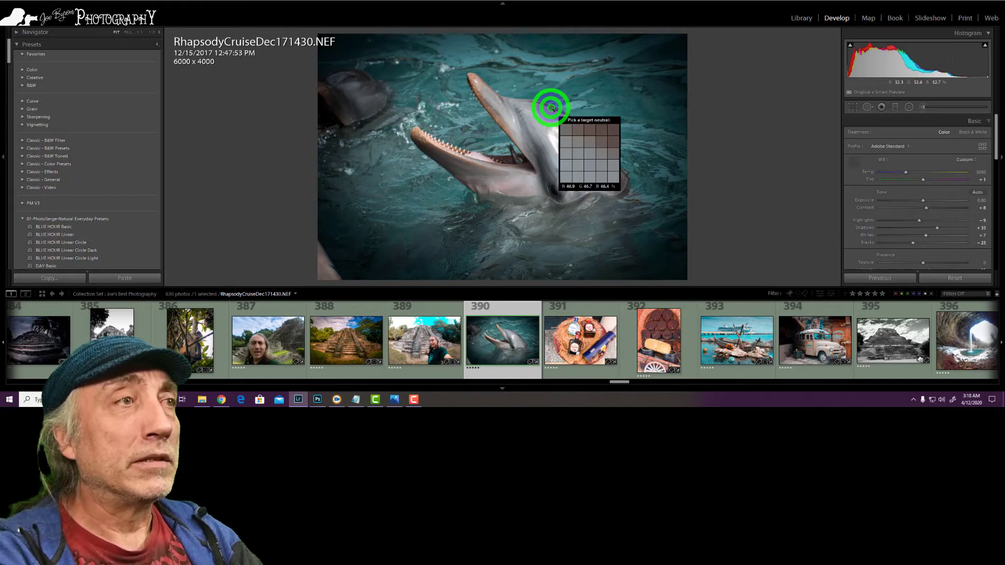
pyautogui.click(553, 110)
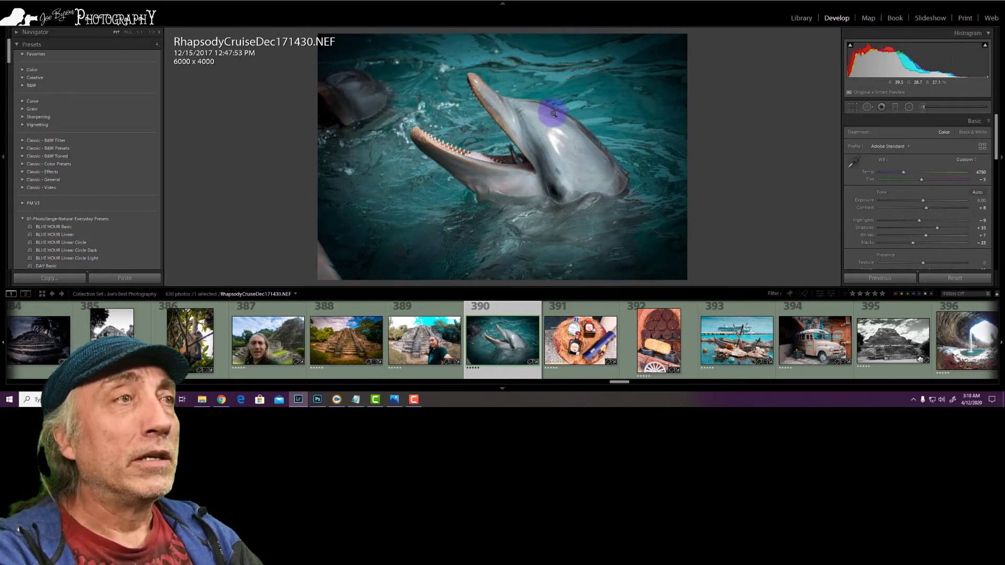
pyautogui.press('w')
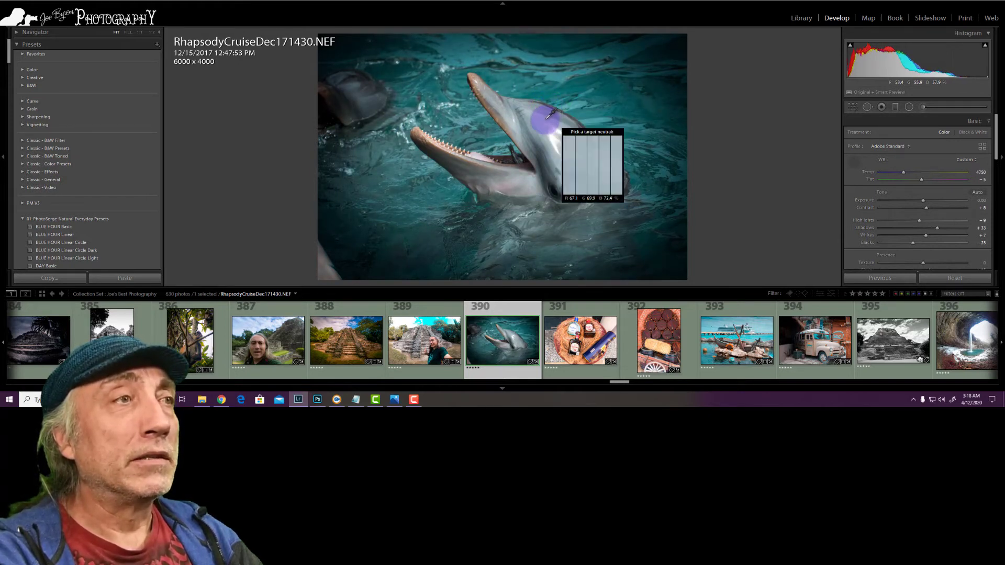
pyautogui.click(545, 120)
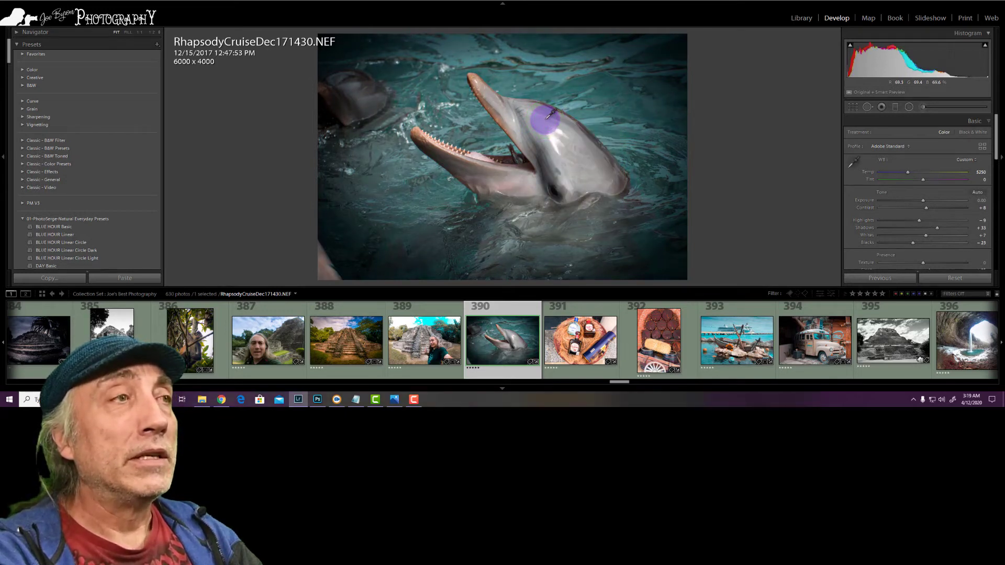
pyautogui.press('w')
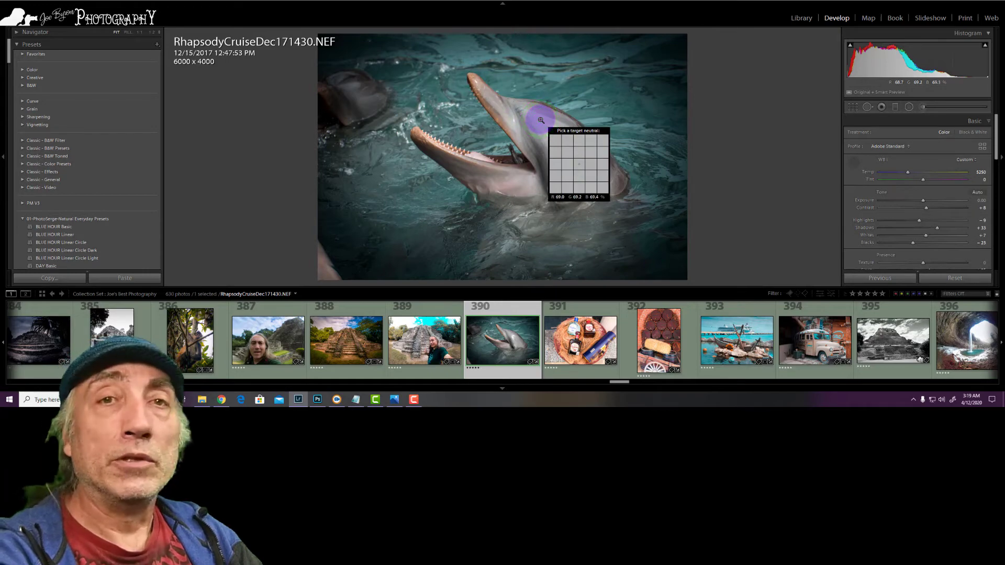
pyautogui.click(540, 120)
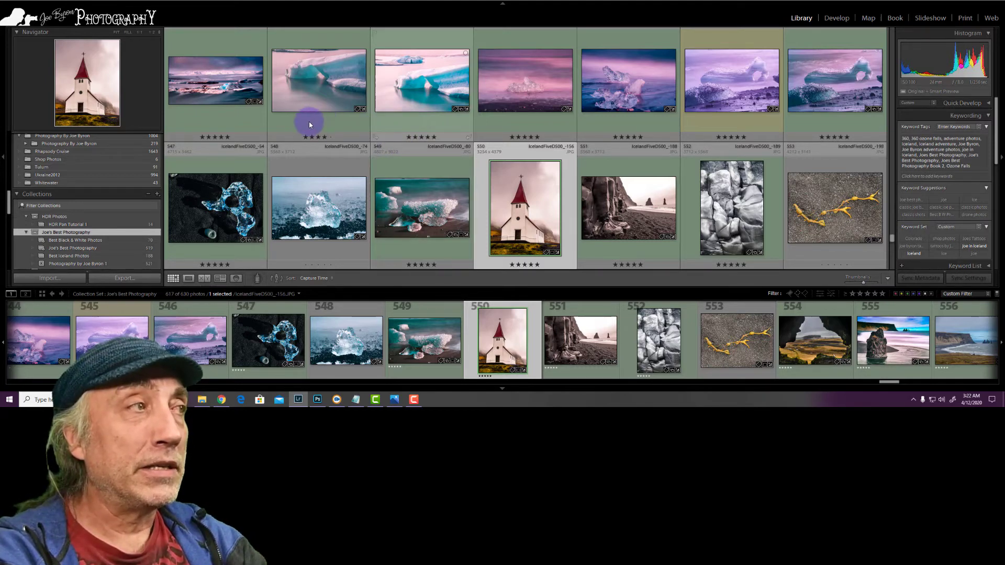
# Flag the iceberg photo IcelandFiveD500_-11.JPG as a pick and IcelandFiveD500_-9.JPG as rejected
pyautogui.scroll(2, 406, 158)
pyautogui.click(406, 158)
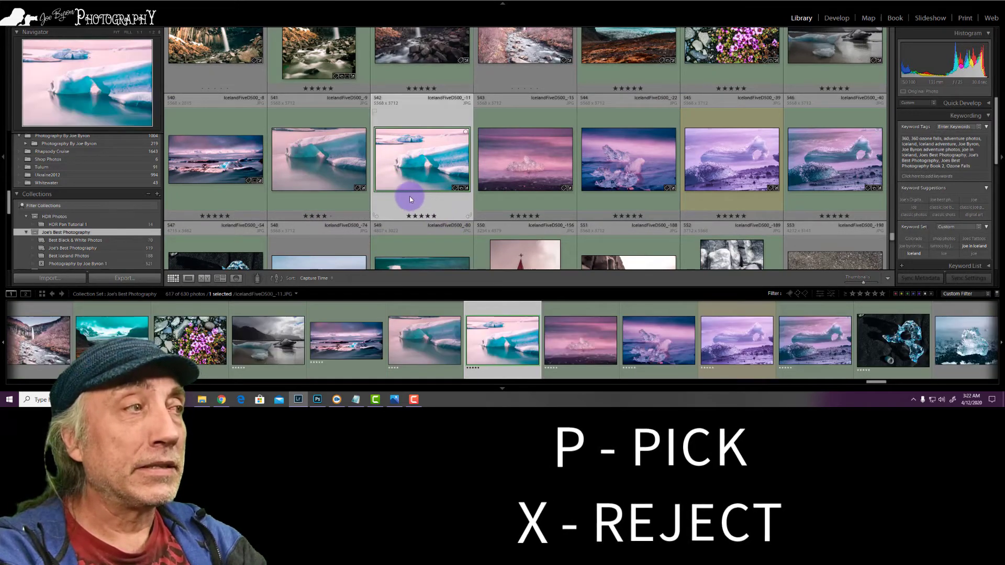
pyautogui.press('x')
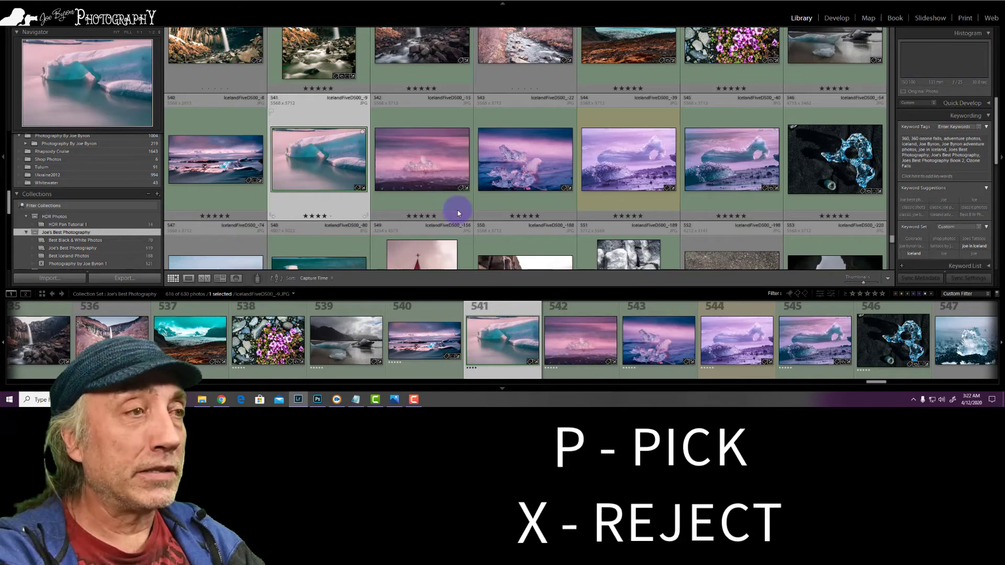
pyautogui.press('x')
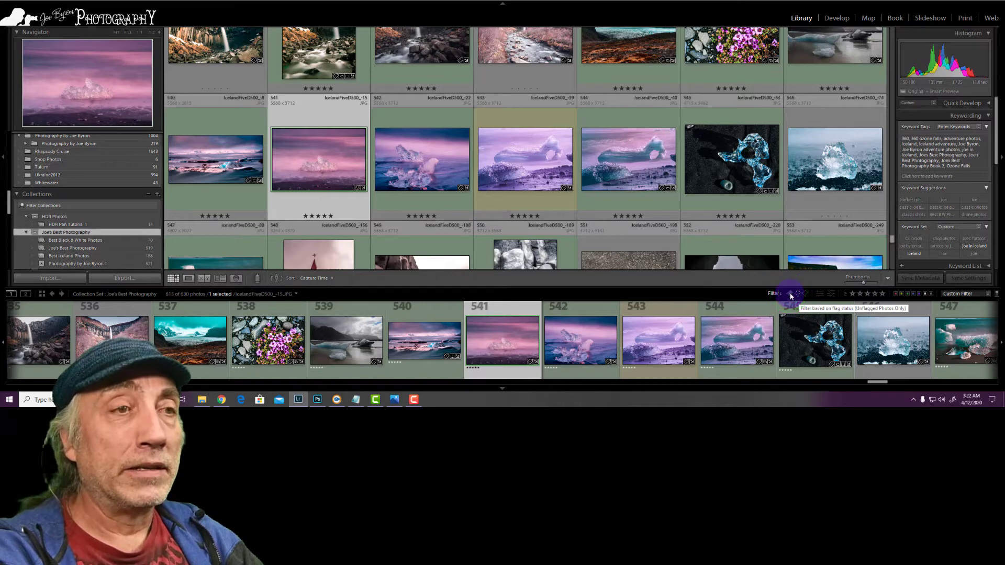
# Toggle the picked and unflagged photo filters, and filter the collection to show only the rejected photos
pyautogui.click(790, 294)
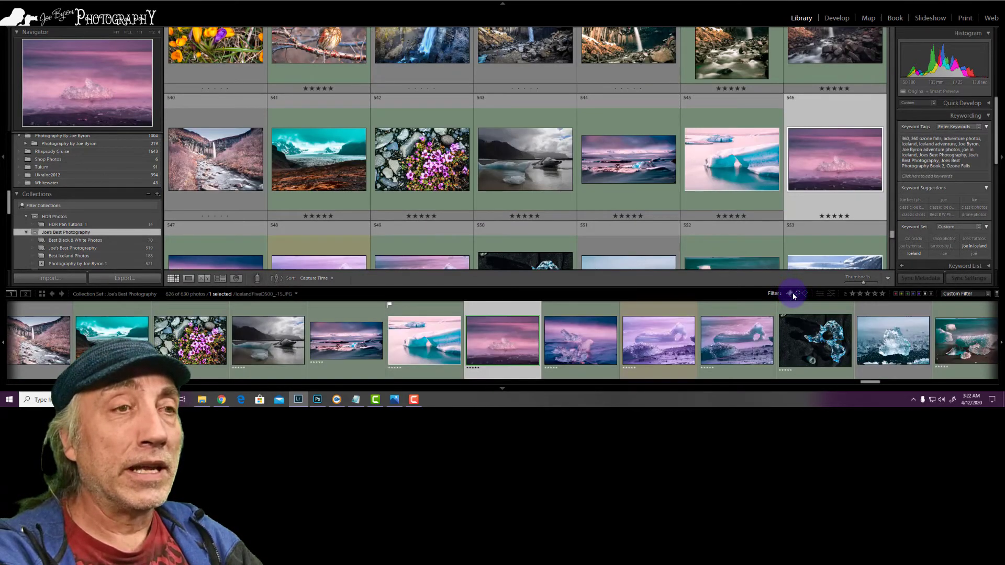
pyautogui.click(797, 294)
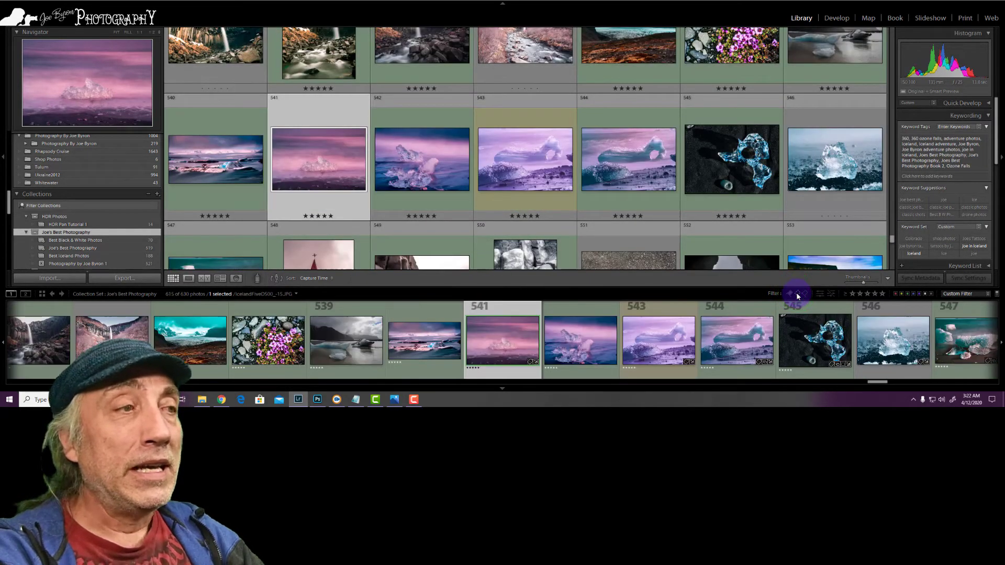
pyautogui.click(799, 294)
pyautogui.click(804, 295)
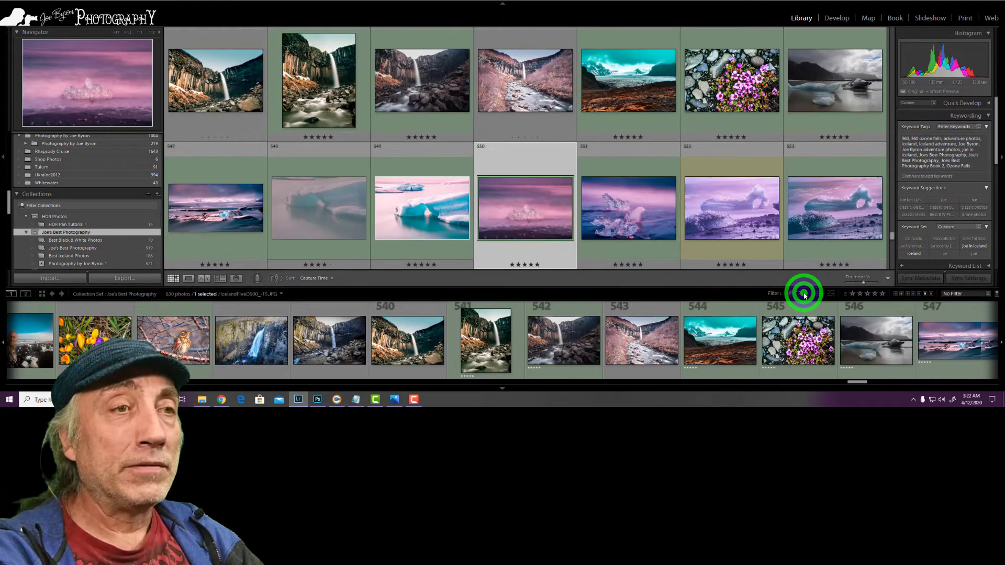
pyautogui.click(802, 295)
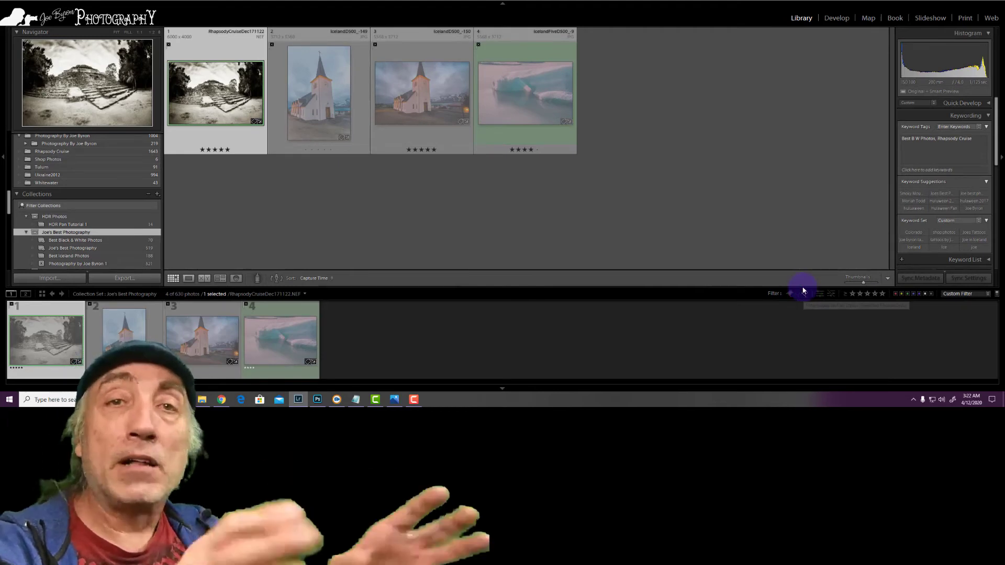
pyautogui.click(804, 292)
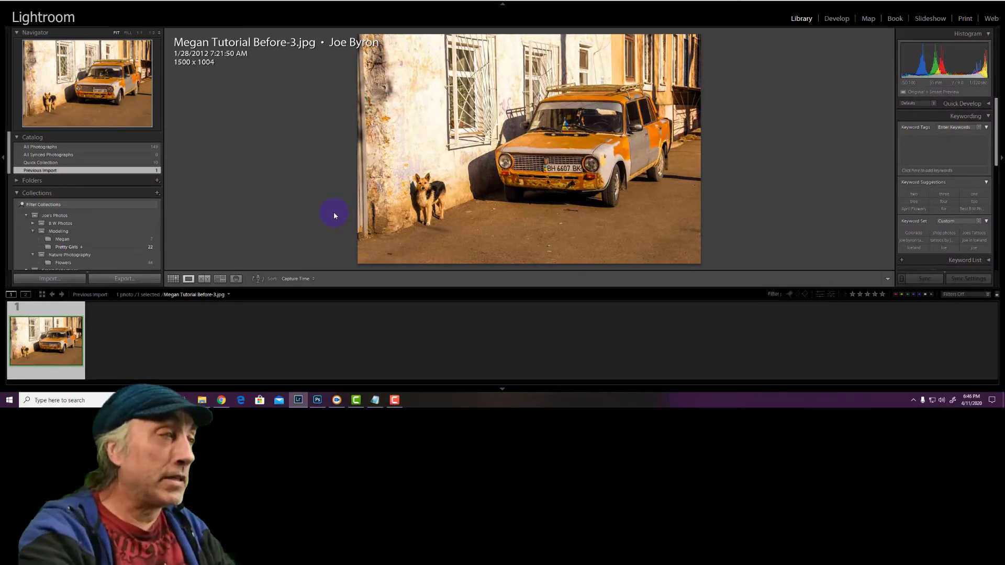
# Open the orange car and dog photo in Adobe Photoshop 2020 as a copy with Lightroom adjustments
pyautogui.click(334, 212)
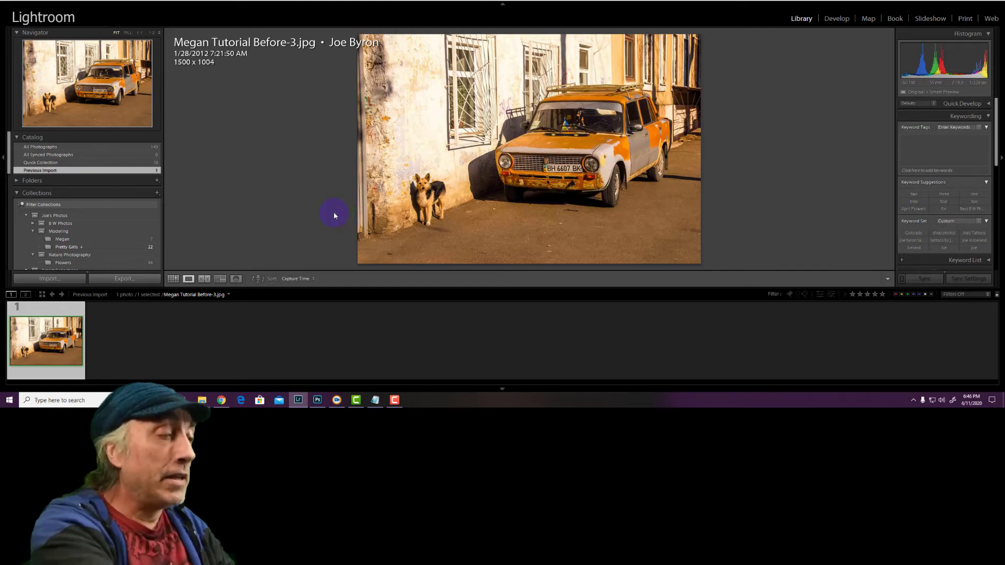
pyautogui.hotkey('ctrl', 'e')
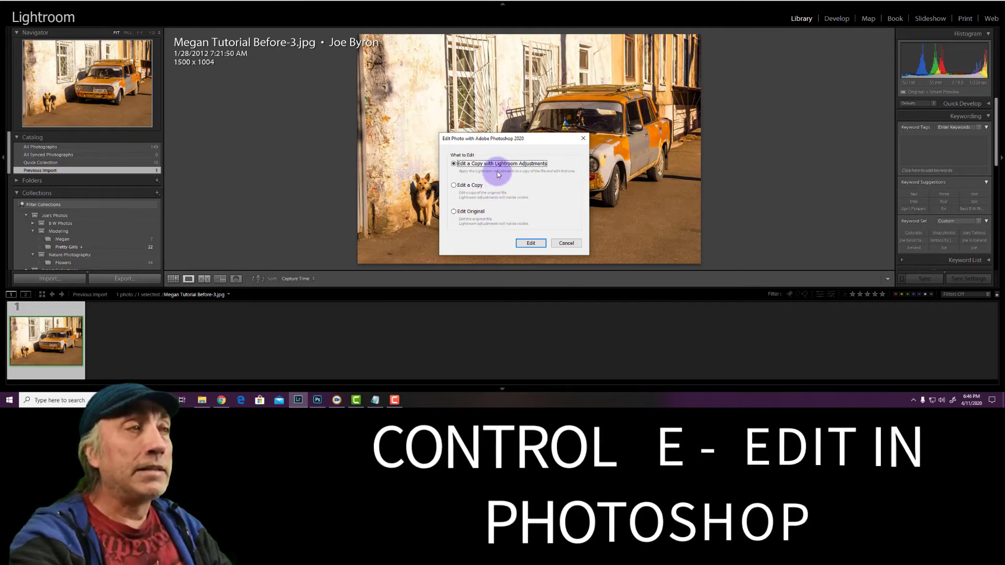
pyautogui.click(527, 243)
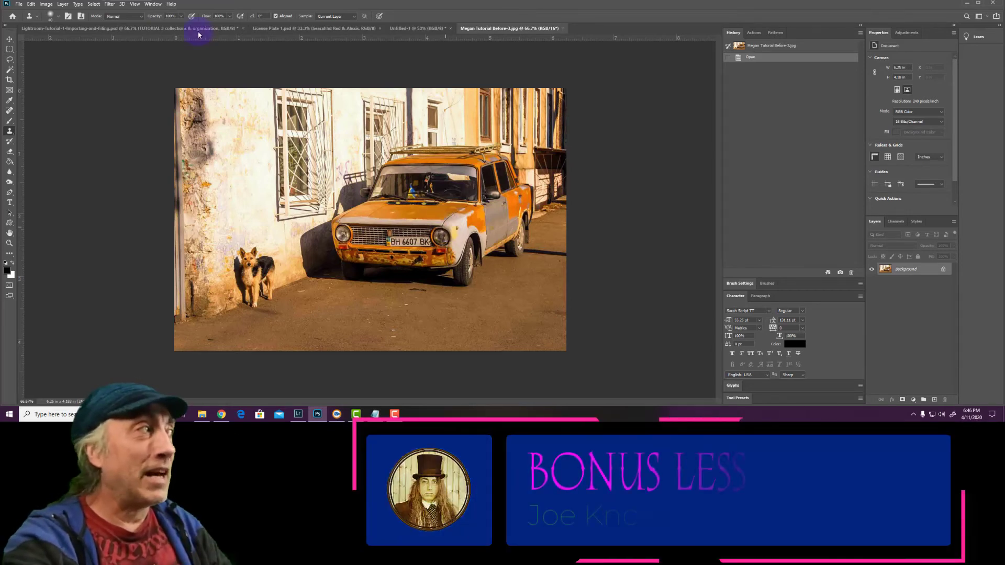
# Draw a loose freehand Lasso selection around the dog beside the wall
pyautogui.click(9, 61)
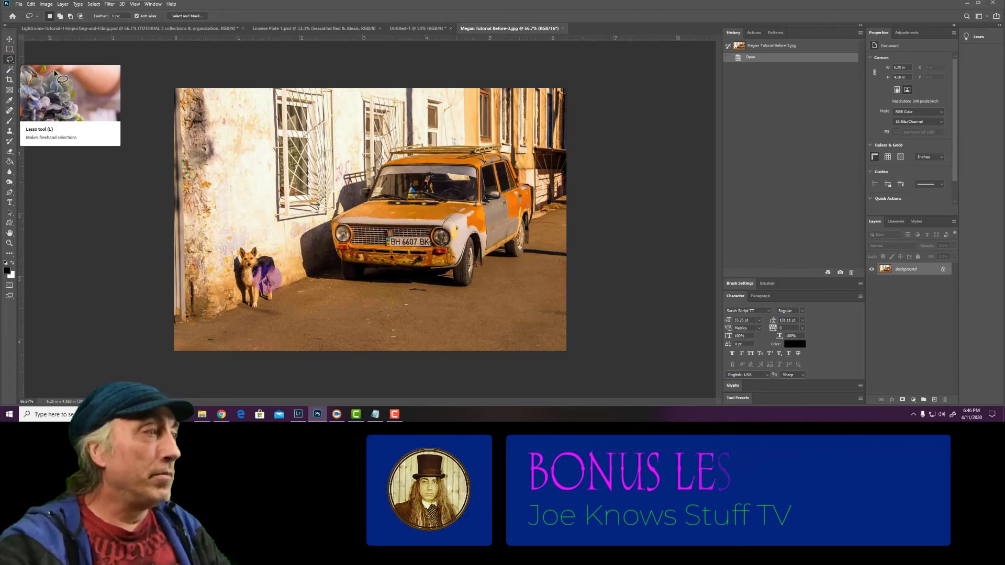
pyautogui.click(287, 287)
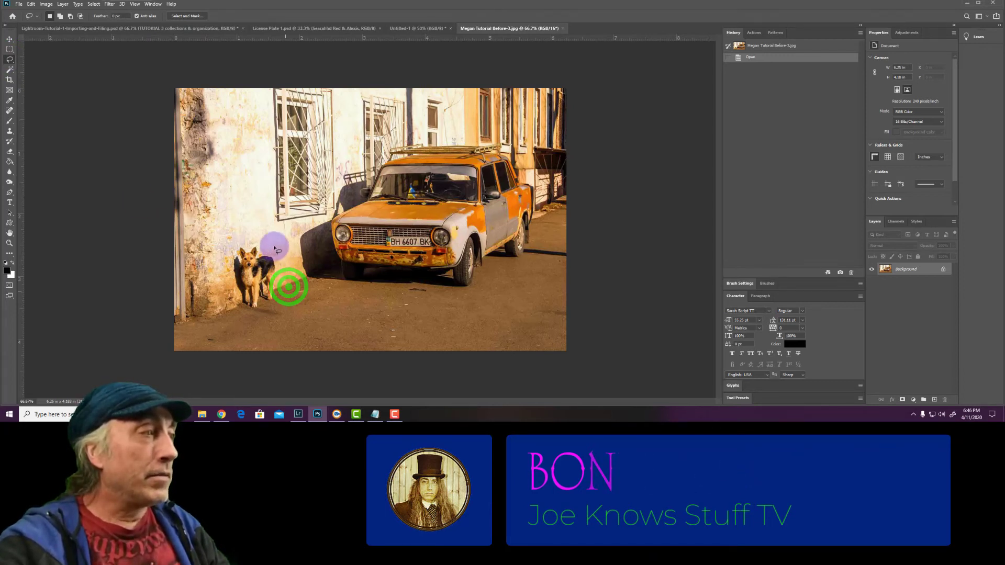
pyautogui.moveTo(234, 253)
pyautogui.mouseDown()
pyautogui.moveTo(224, 269)
pyautogui.moveTo(234, 303)
pyautogui.moveTo(258, 321)
pyautogui.moveTo(297, 304)
pyautogui.moveTo(288, 292)
pyautogui.mouseUp()
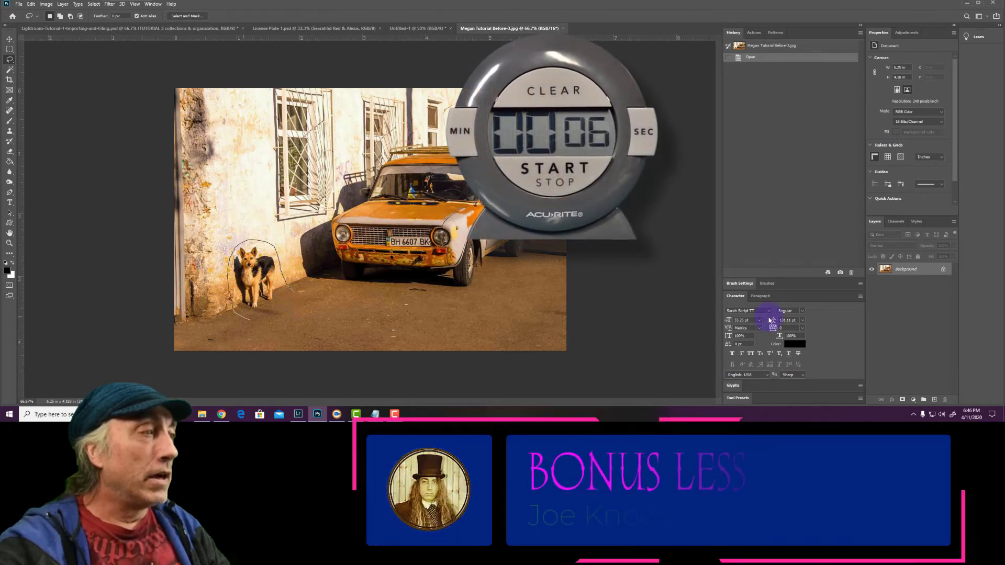
# Duplicate the Background layer of the orange car photo and hide the original Background layer
pyautogui.click(900, 274)
pyautogui.moveTo(909, 291); pyautogui.dragTo(903, 345)
pyautogui.moveTo(870, 288); pyautogui.dragTo(871, 283)
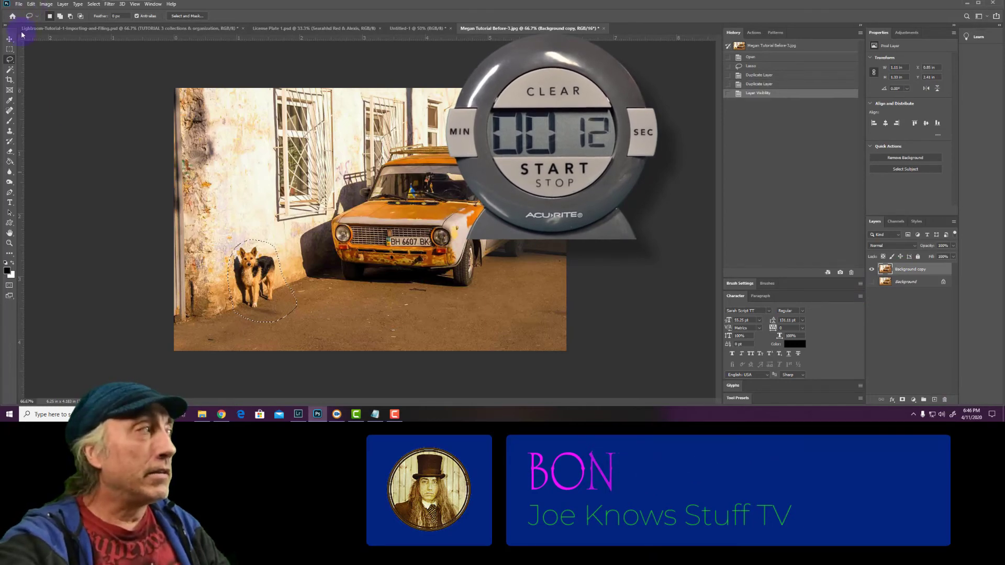
# Remove the selected dog with Content-Aware Fill, painting a custom sampling area around the selection and outputting to a new layer
pyautogui.click(31, 3)
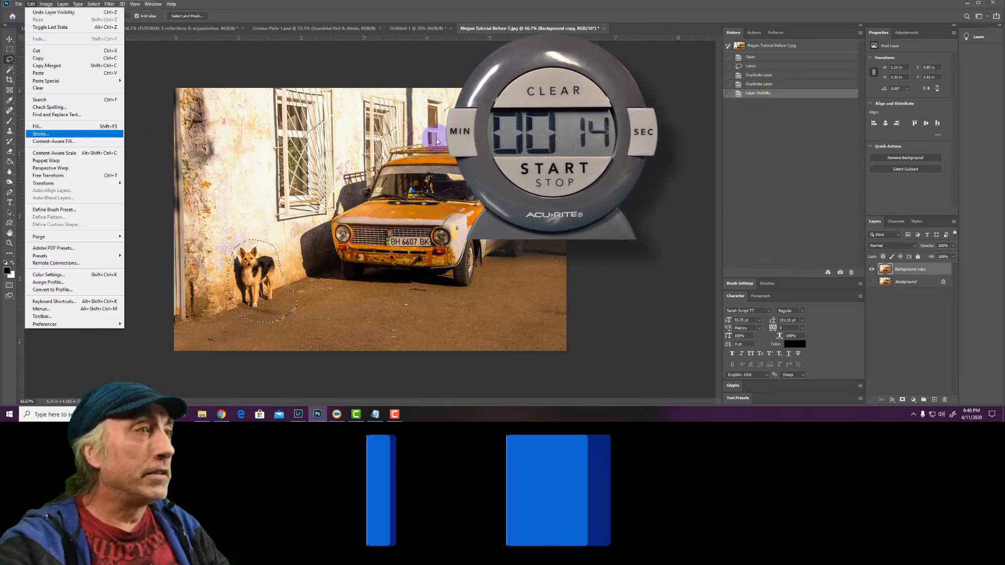
pyautogui.click(68, 140)
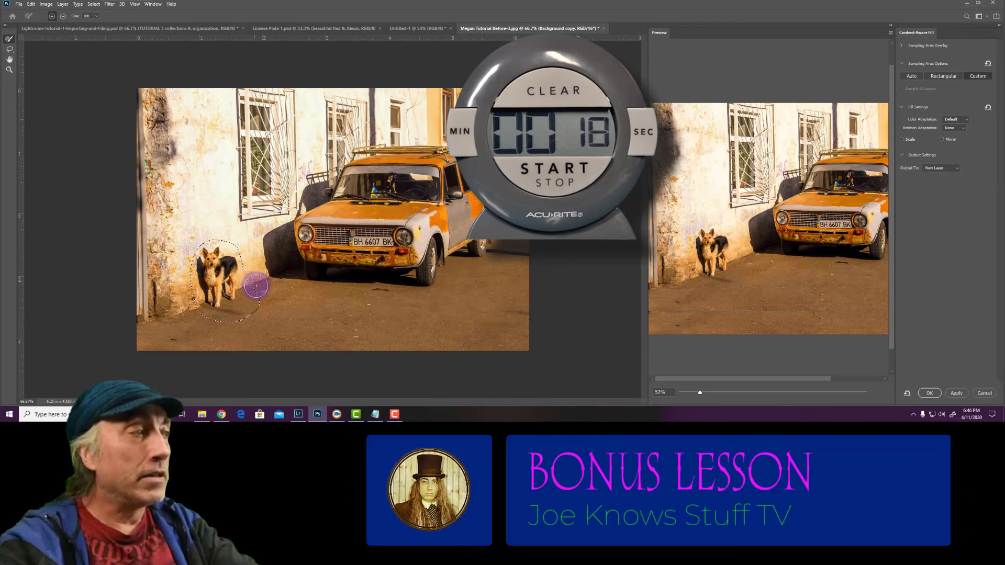
pyautogui.moveTo(258, 291)
pyautogui.mouseDown()
pyautogui.moveTo(241, 241)
pyautogui.moveTo(206, 238)
pyautogui.moveTo(189, 250)
pyautogui.moveTo(194, 318)
pyautogui.moveTo(241, 321)
pyautogui.moveTo(266, 296)
pyautogui.moveTo(245, 321)
pyautogui.moveTo(223, 326)
pyautogui.mouseUp()
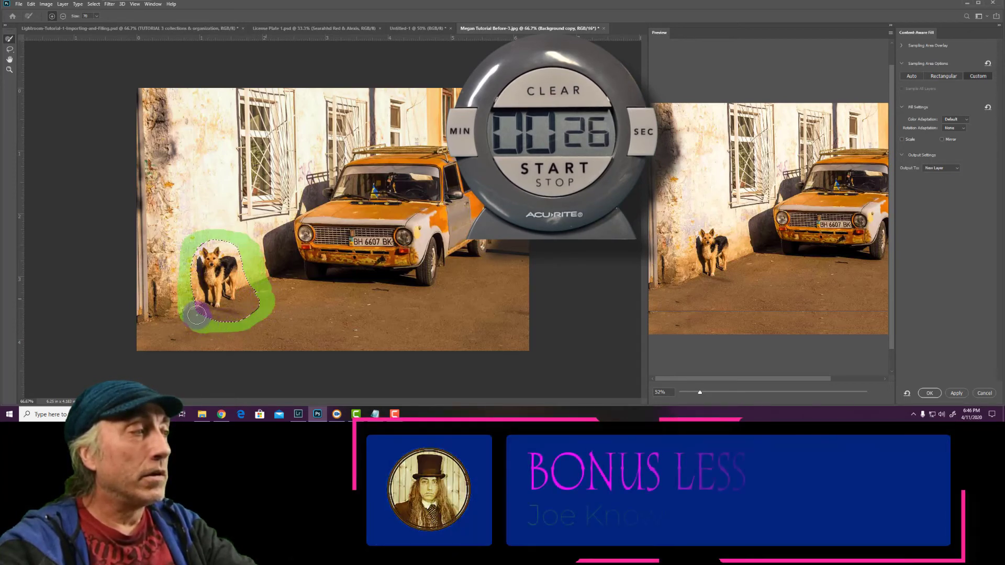
pyautogui.moveTo(208, 227)
pyautogui.mouseDown()
pyautogui.moveTo(231, 232)
pyautogui.moveTo(240, 255)
pyautogui.mouseUp()
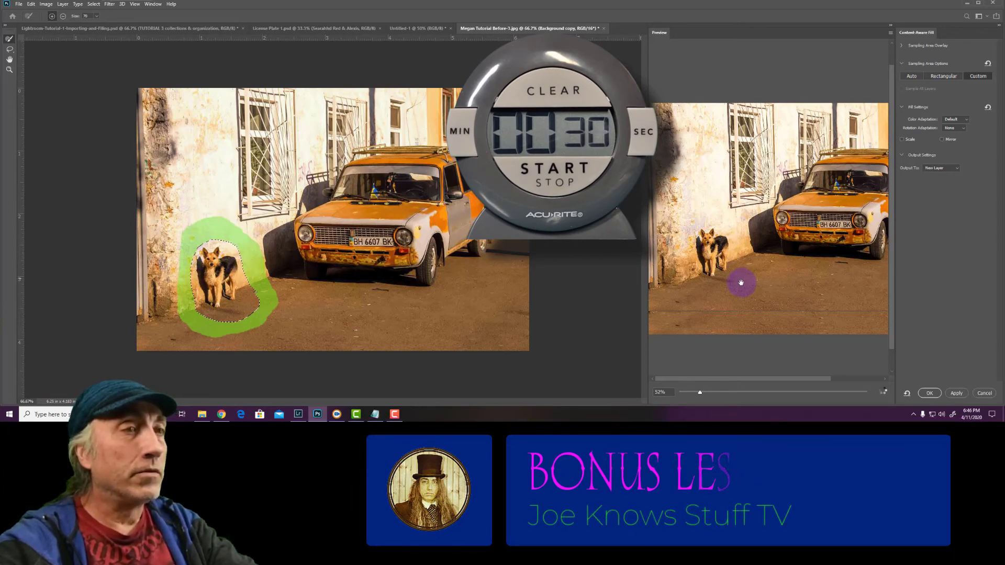
pyautogui.click(930, 393)
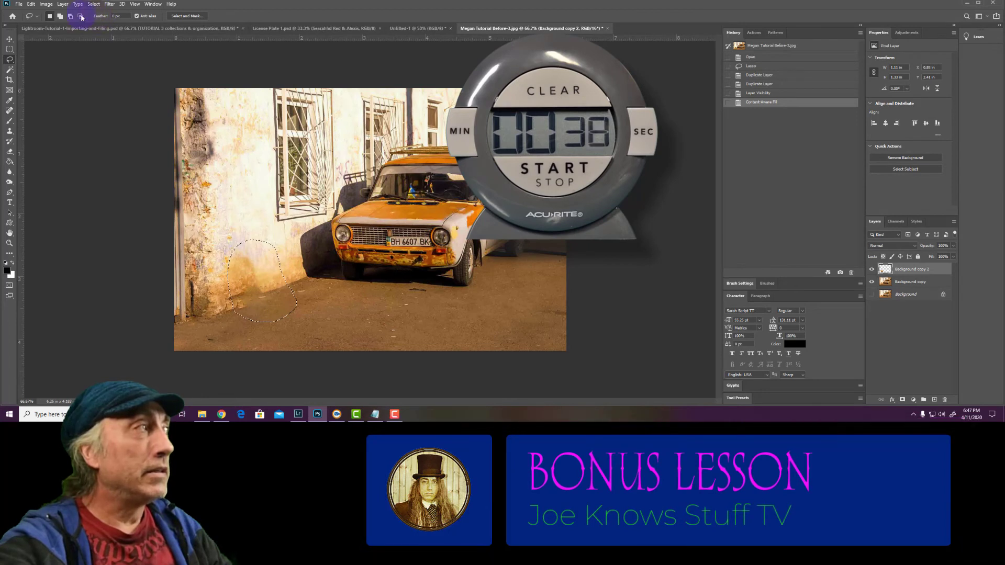
# Deselect the filled area and merge the new fill layer with the Background copy layer
pyautogui.click(93, 4)
pyautogui.press('Return')
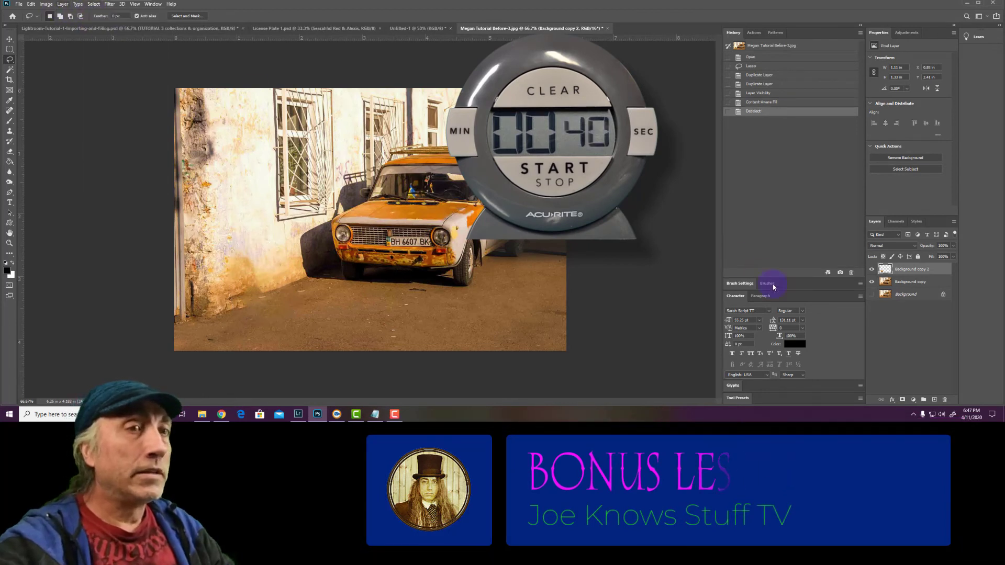
pyautogui.keyDown('shift'); pyautogui.click(900, 283); pyautogui.keyUp('shift')
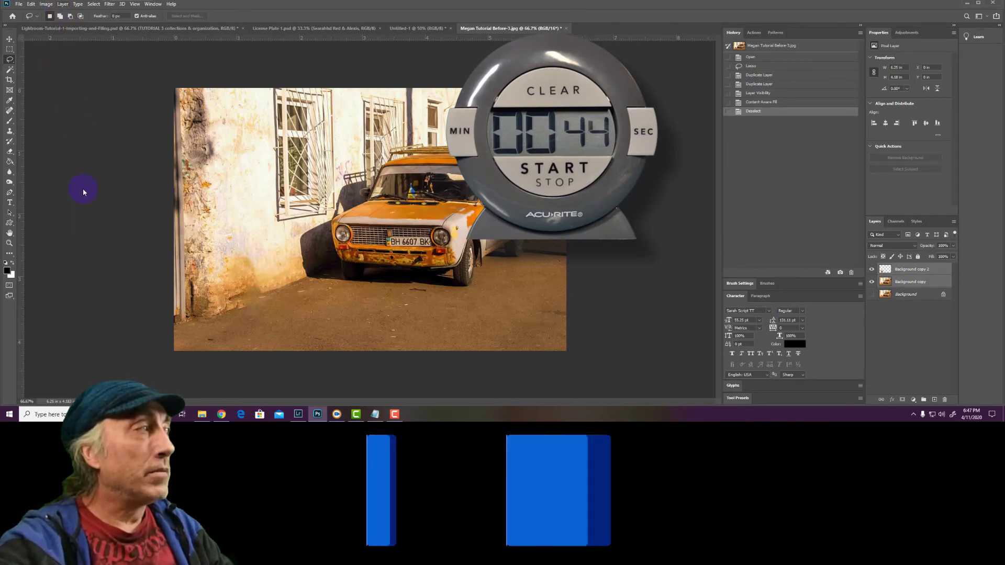
pyautogui.click(62, 5)
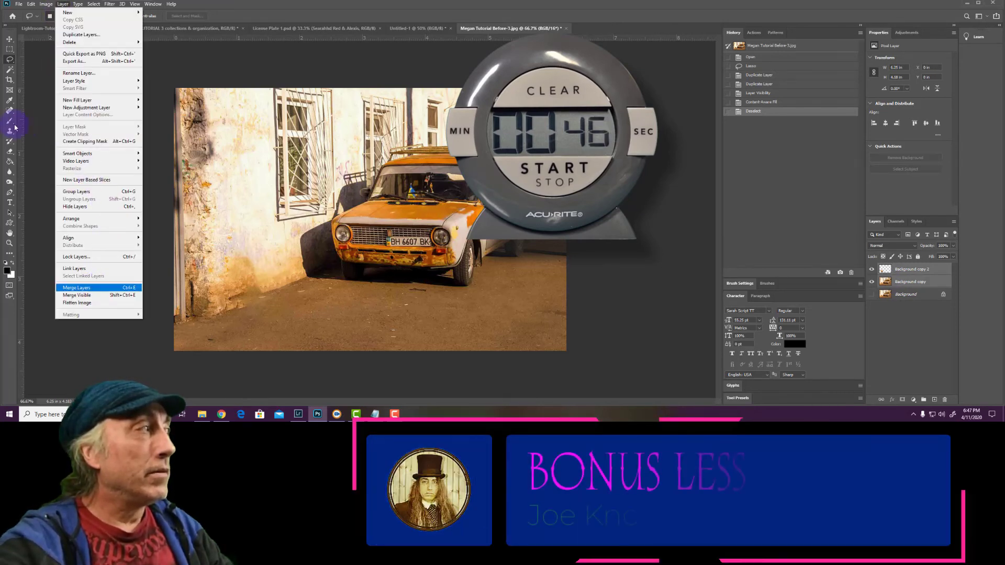
pyautogui.click(97, 288)
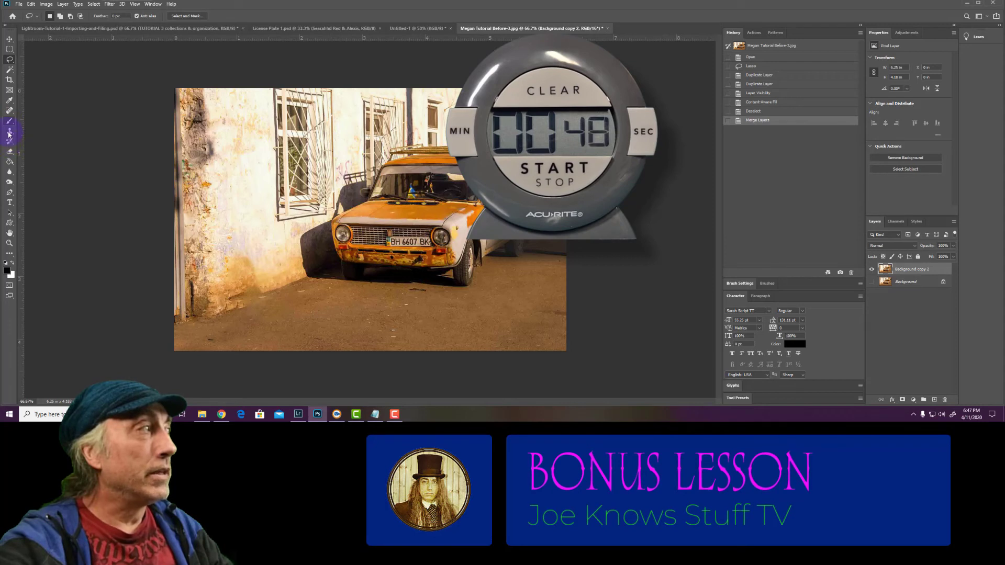
# Touch up the base of the wall where the dog stood with the Clone Stamp, and save the edited photo
pyautogui.press('s')
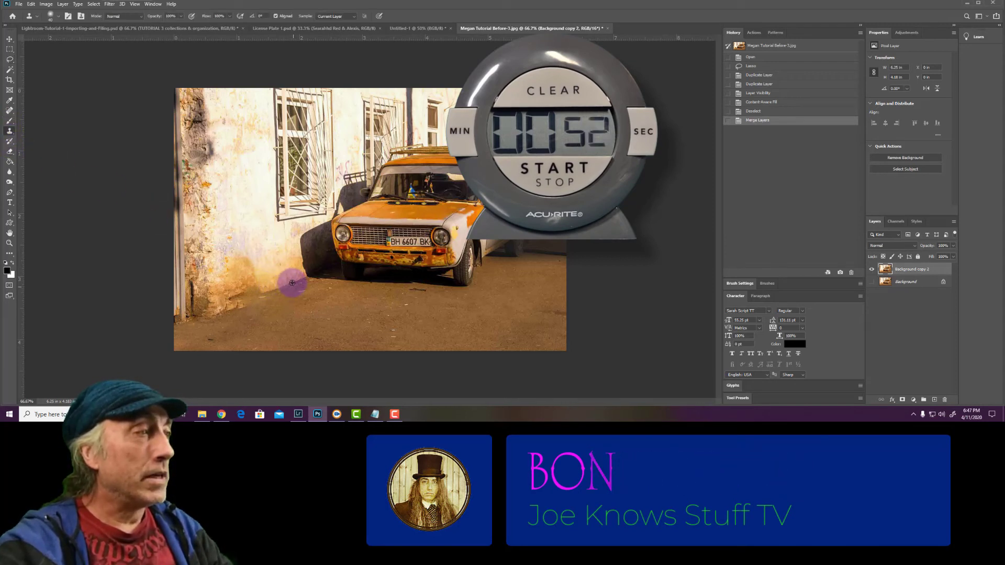
pyautogui.keyDown('alt'); pyautogui.click(253, 296); pyautogui.keyUp('alt')
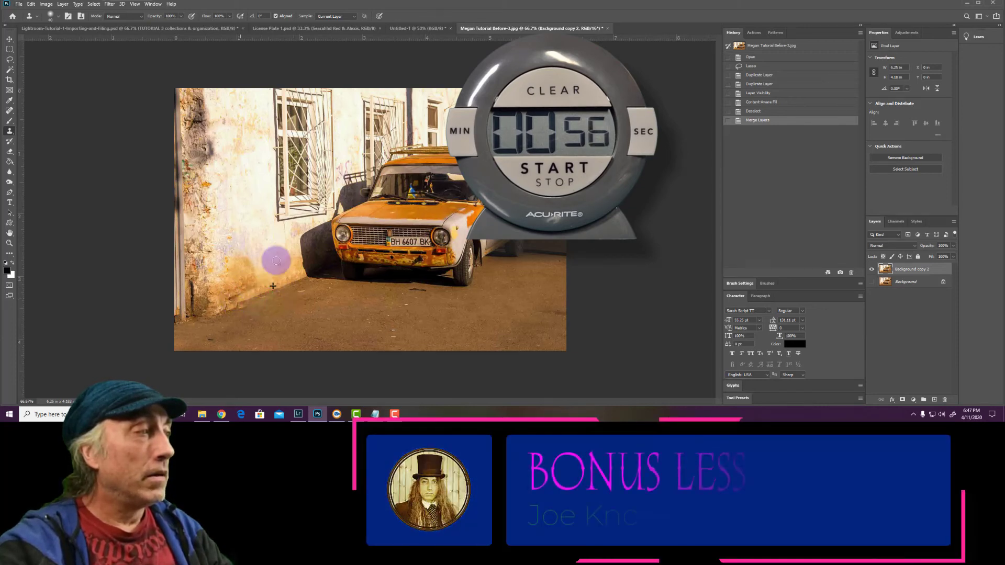
pyautogui.click(357, 173)
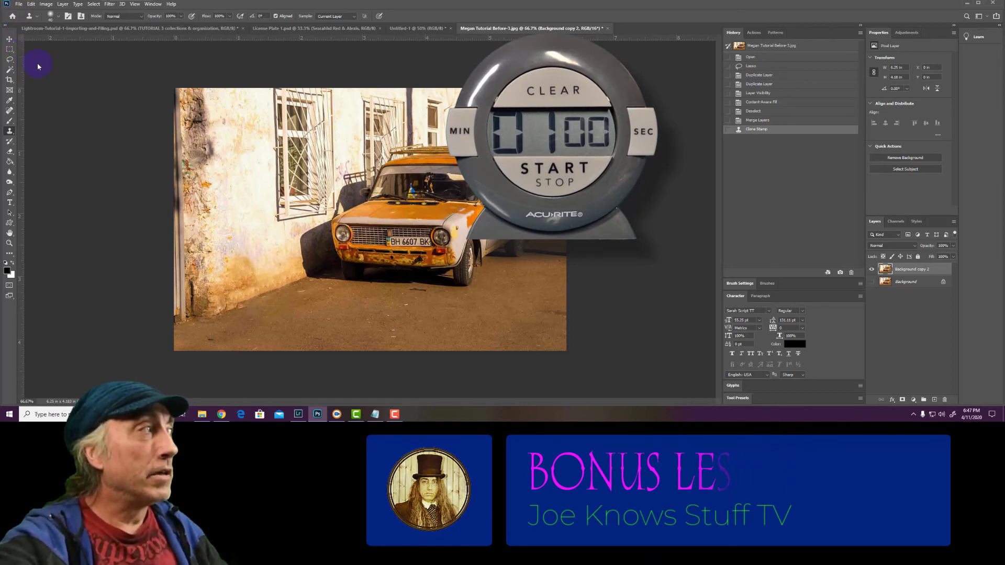
pyautogui.hotkey('alt', 'f')
pyautogui.click(35, 92)
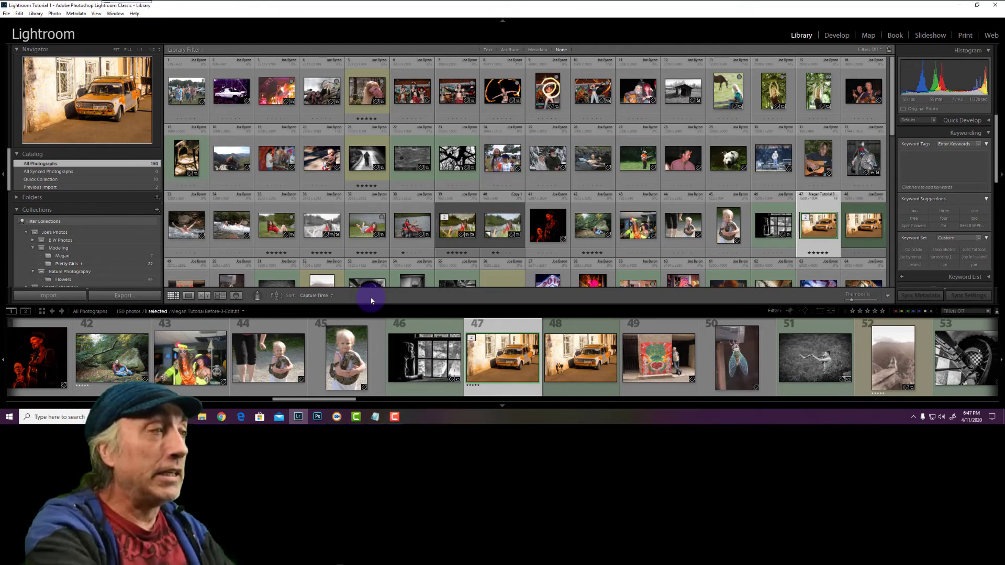
# In Lightroom's Library, select all photographs in the catalog and deselect them all
pyautogui.hotkey('ctrl', 'a')
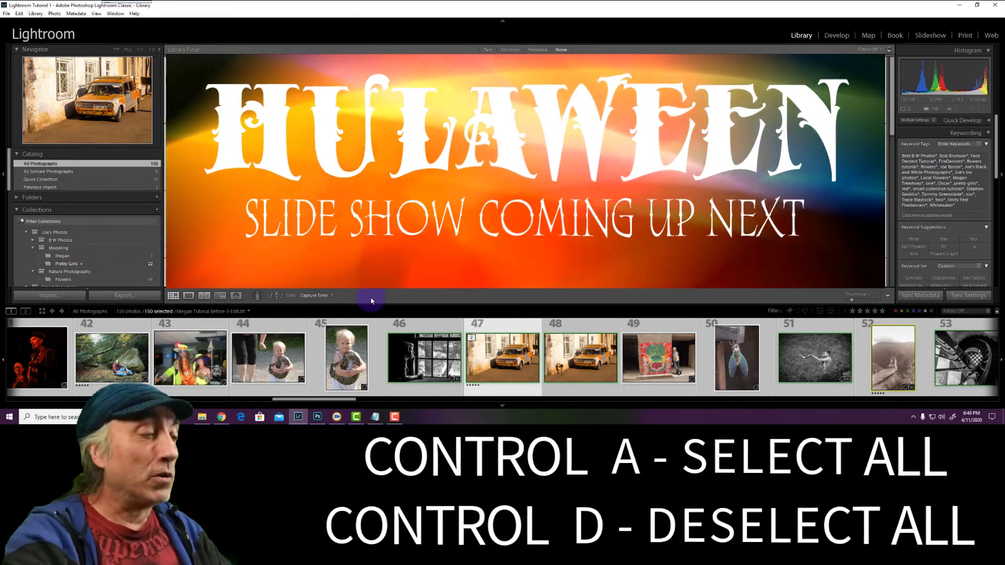
pyautogui.hotkey('ctrl', 'd')
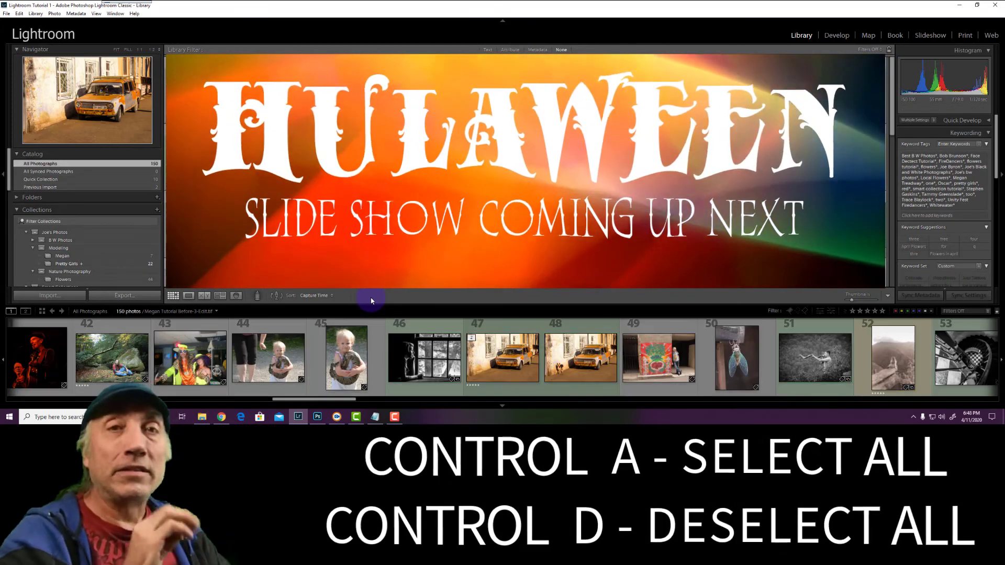